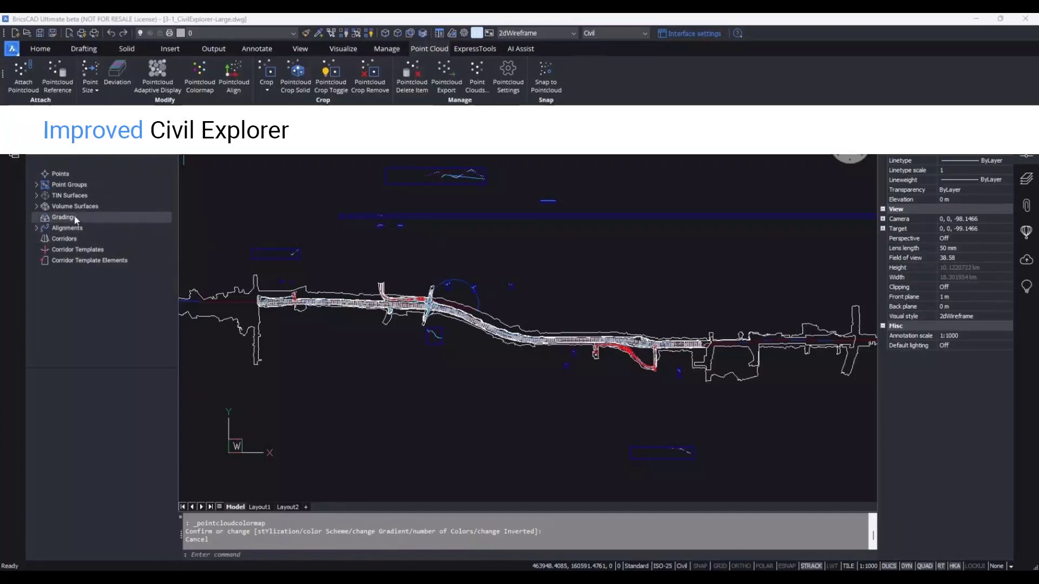
- Zoom the view to the _Arabian Datum Surface from the expanded TIN Surfaces list
click(36, 196)
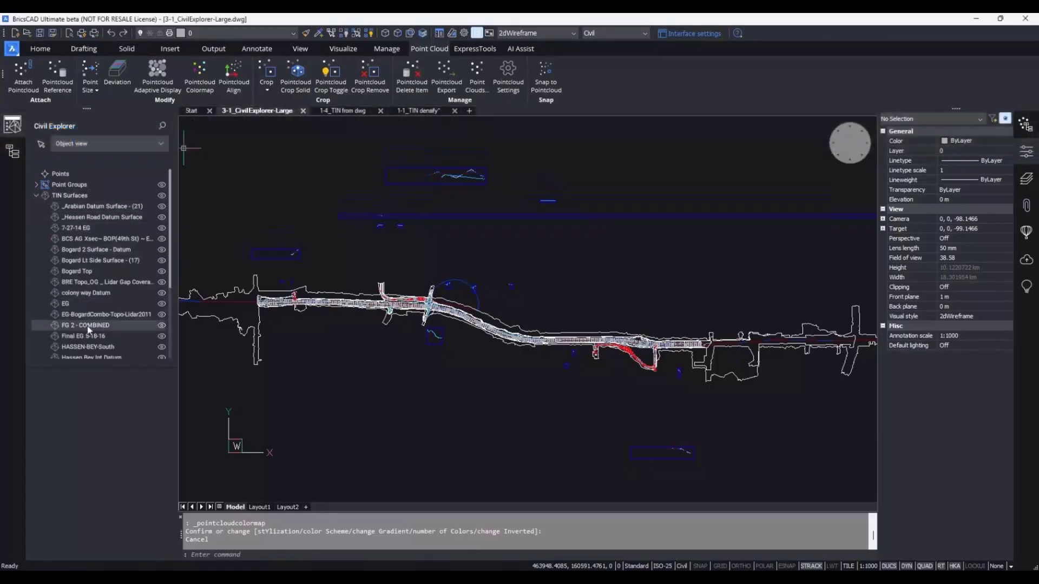
right_click(106, 208)
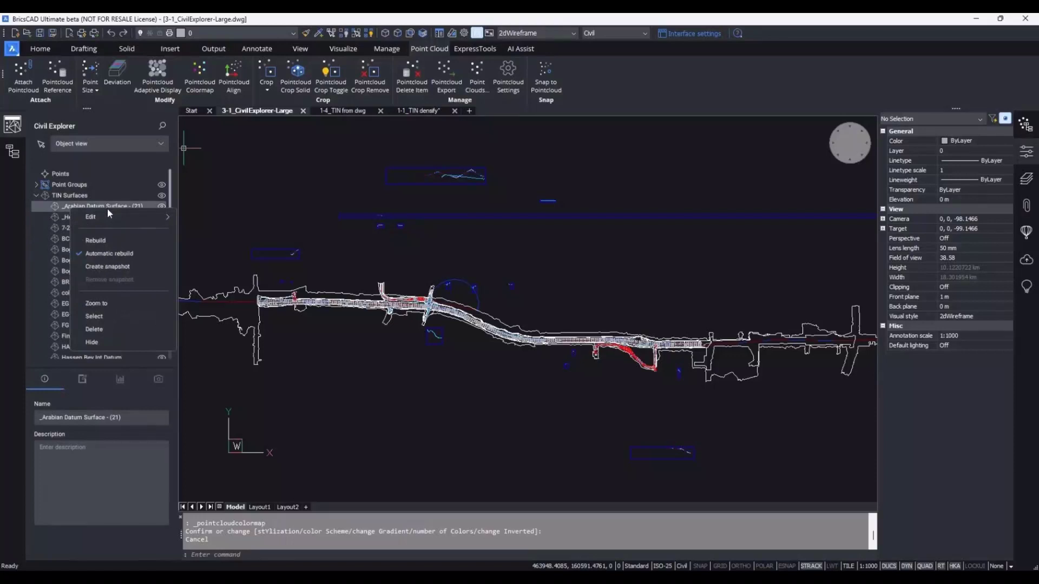
click(115, 301)
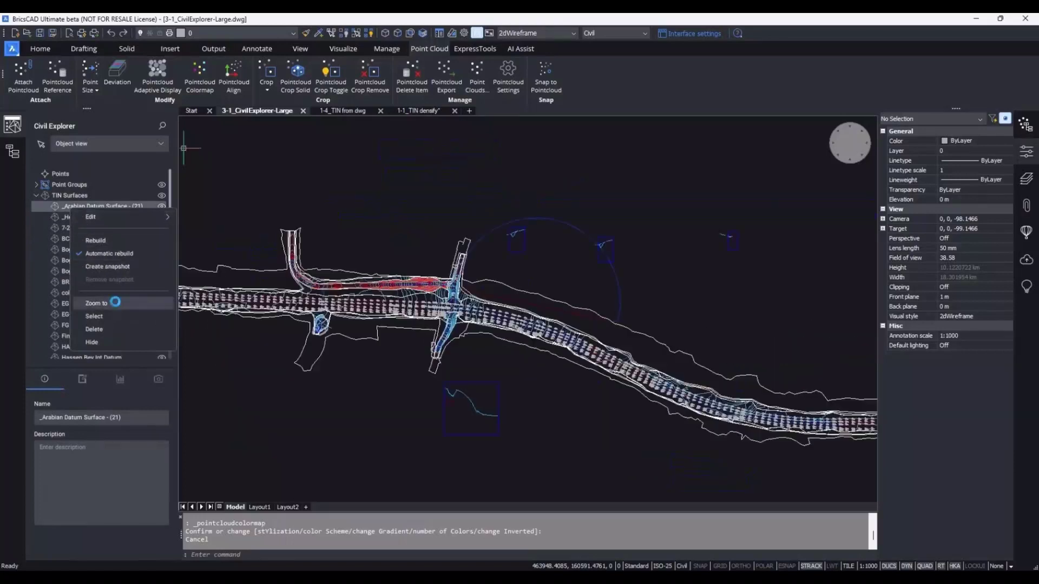
- Toggle the _Arabian Datum Surface and all TIN surfaces off and back on
click(163, 207)
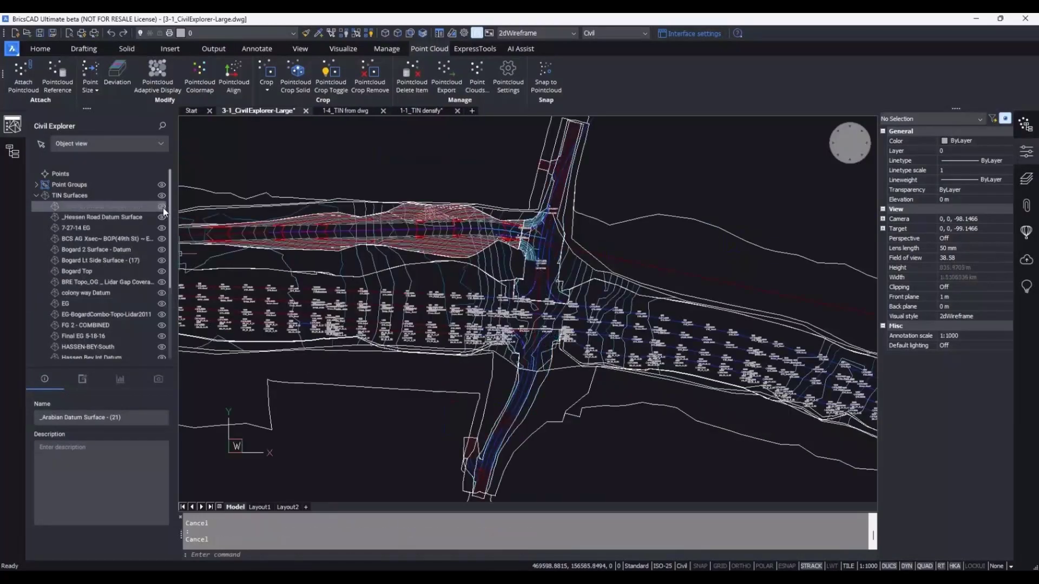
click(164, 208)
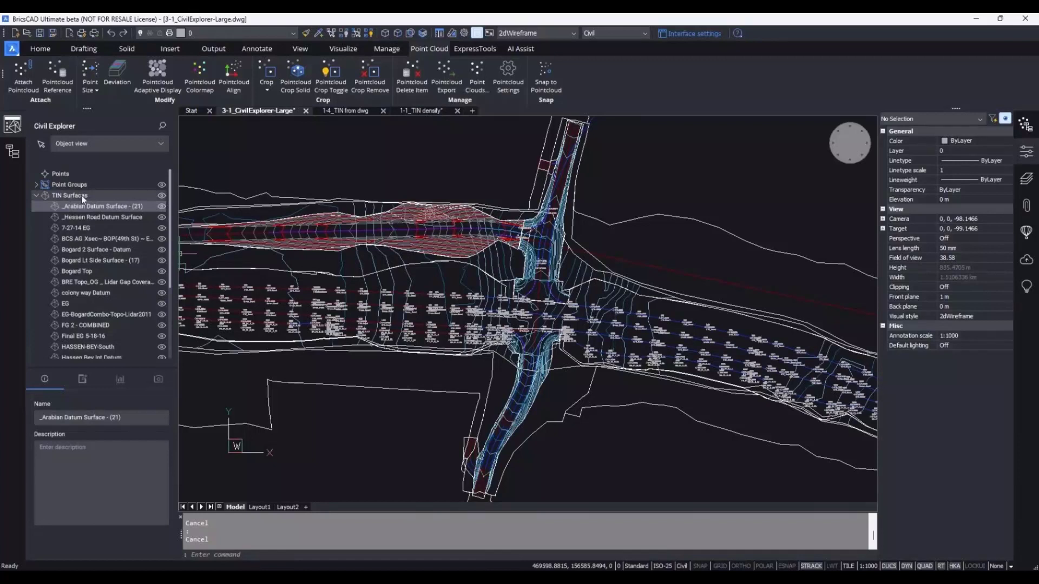
click(161, 196)
click(161, 196)
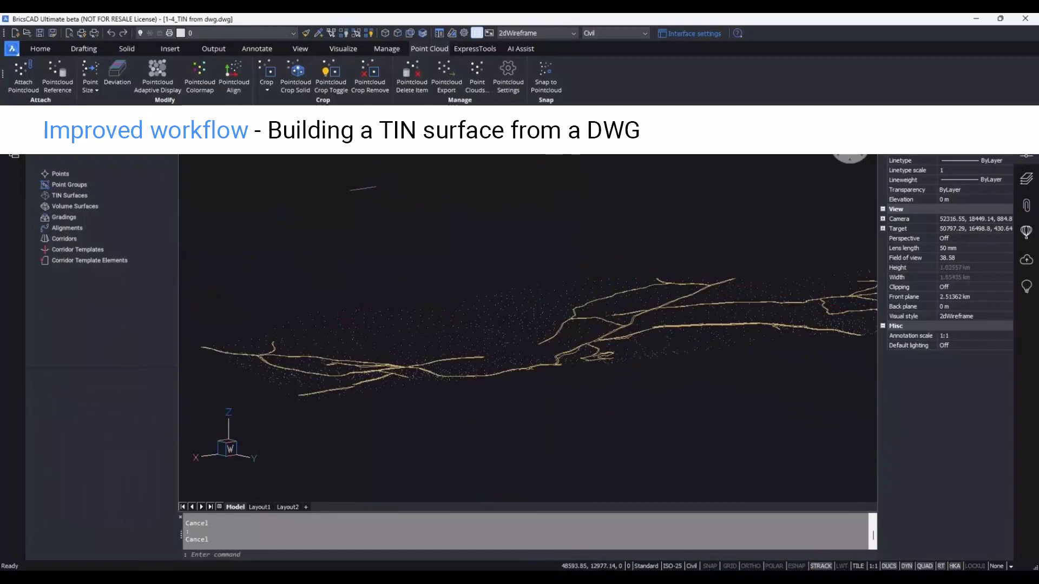
- Window-select every point and line into a new TIN surface, using lines as breaklines
right_click(115, 196)
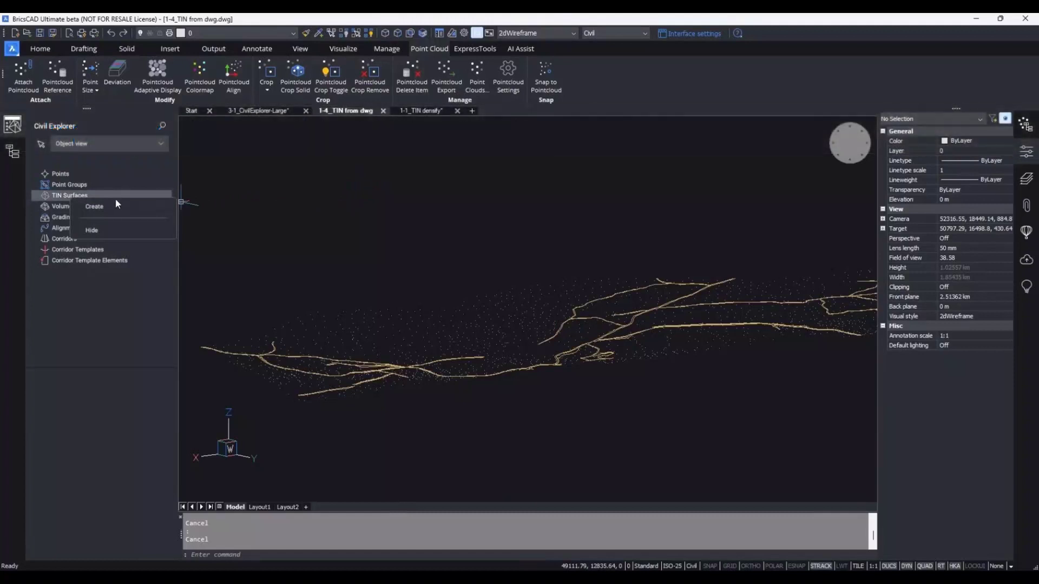
click(119, 206)
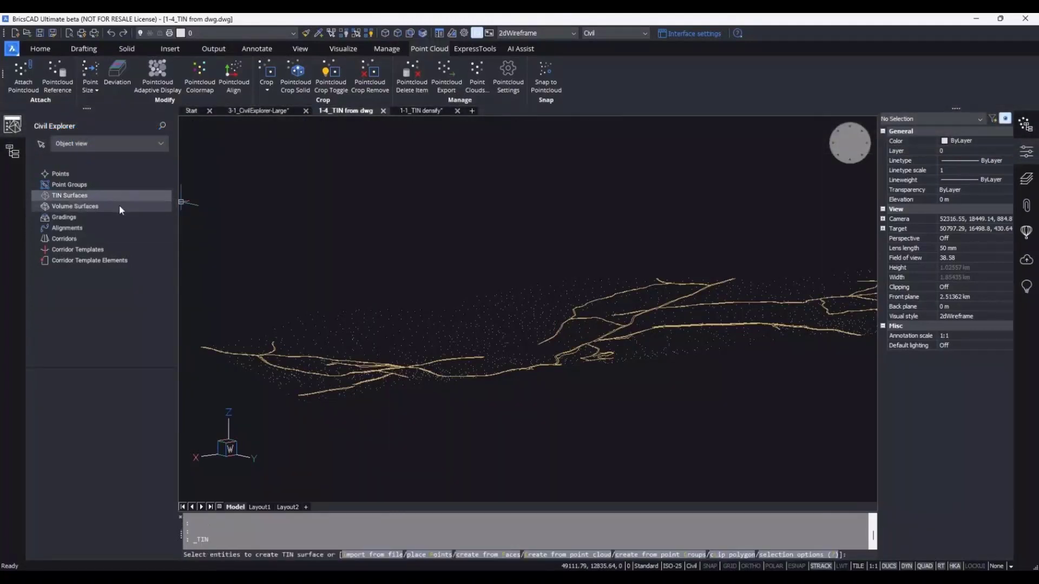
scroll(324, 293, down, 2)
click(866, 245)
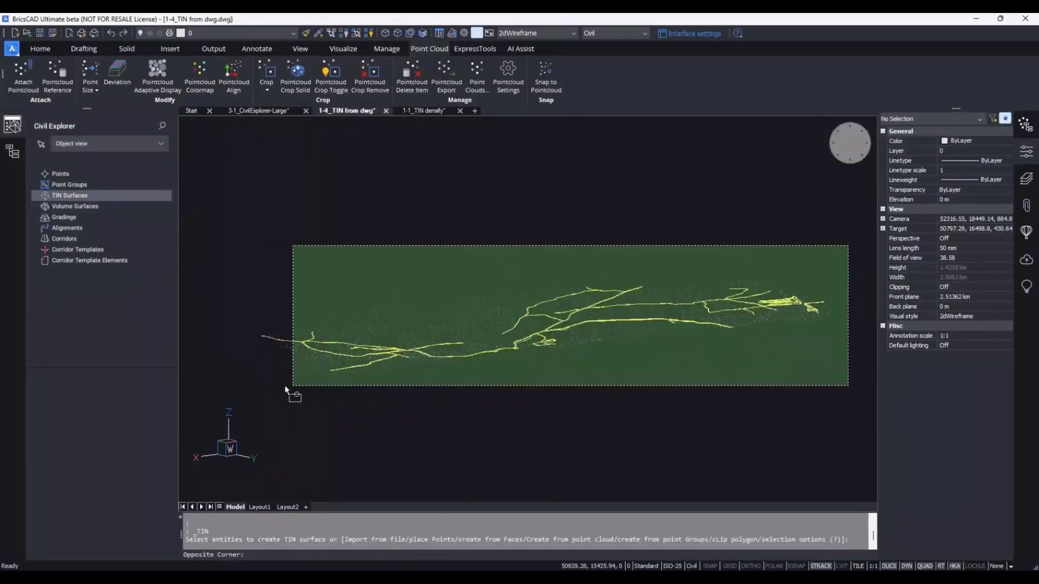
click(245, 391)
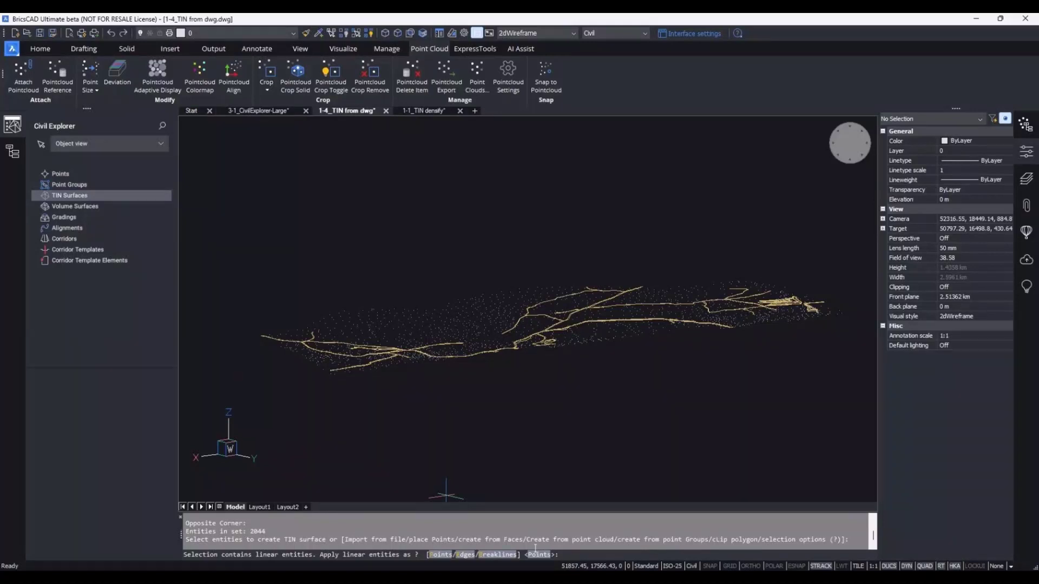
click(485, 557)
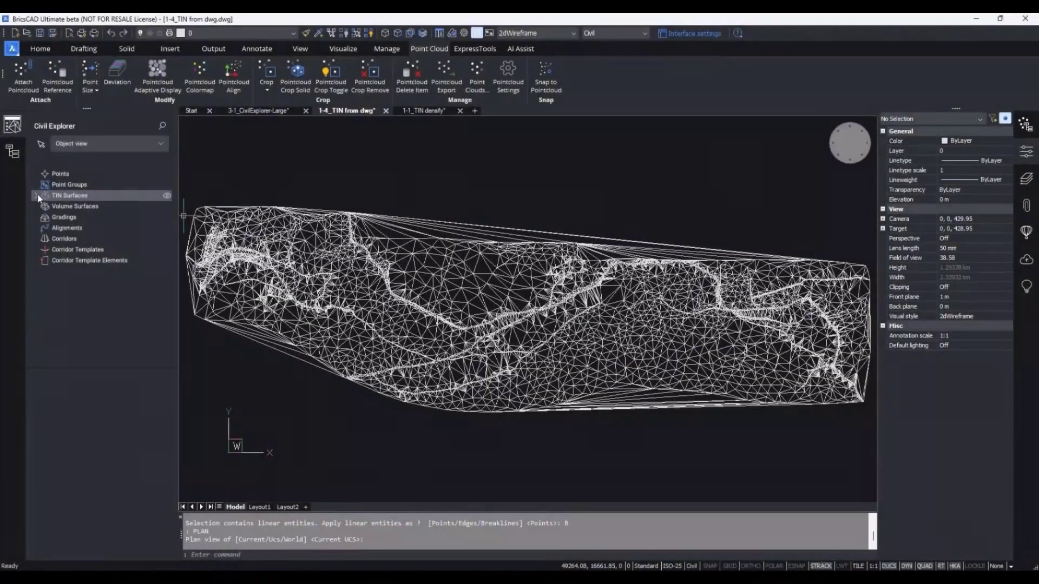
- Delete the stray lower-left triangle edges from the EG surface
click(37, 196)
click(76, 210)
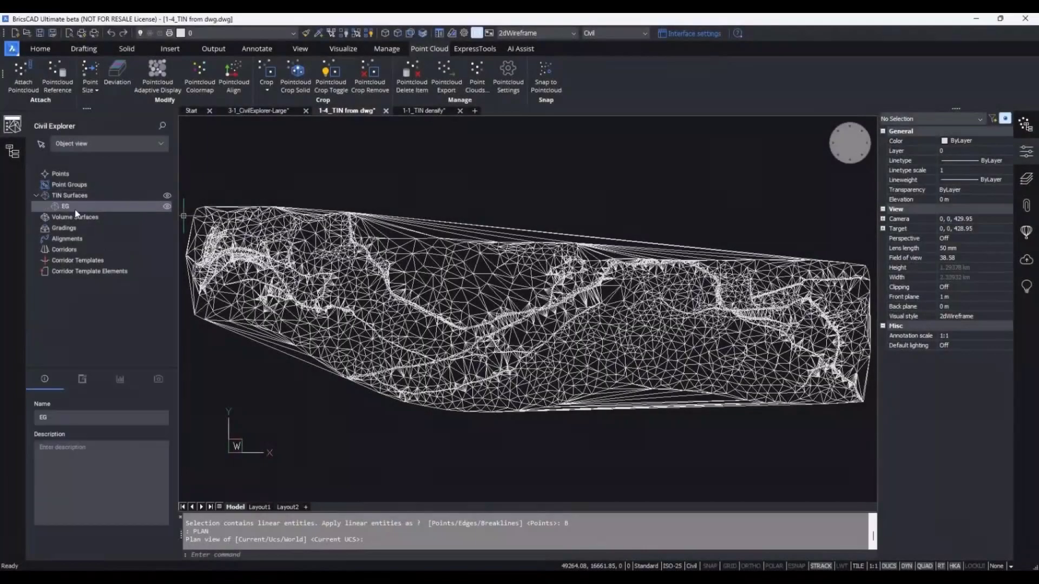
right_click(80, 211)
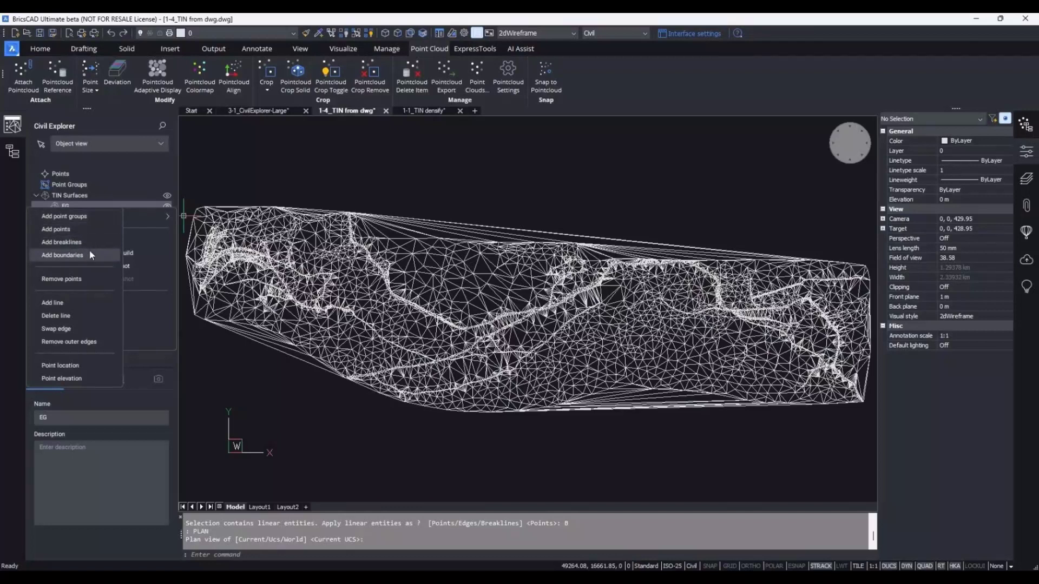
click(80, 314)
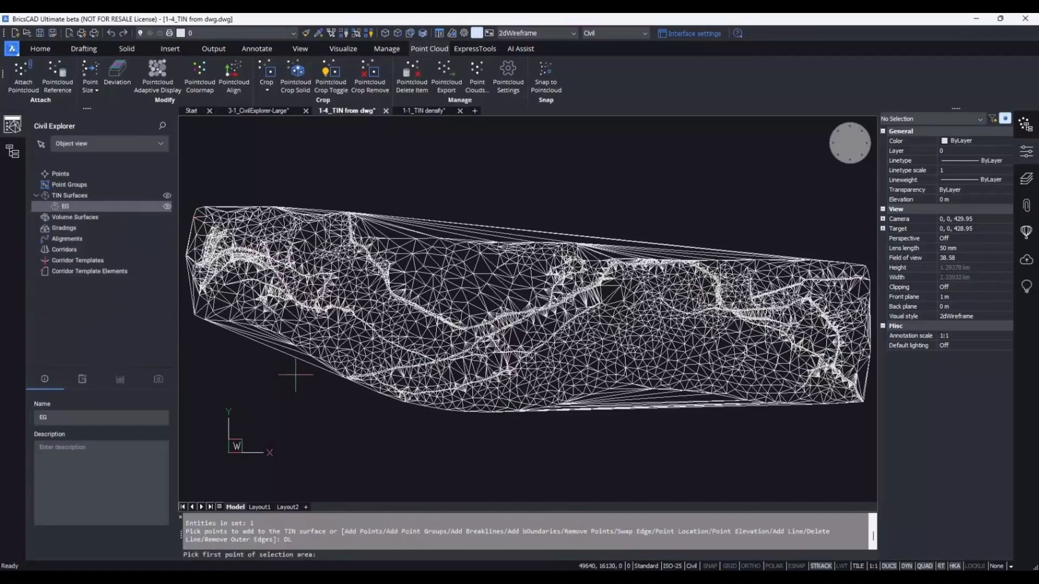
click(313, 378)
click(263, 349)
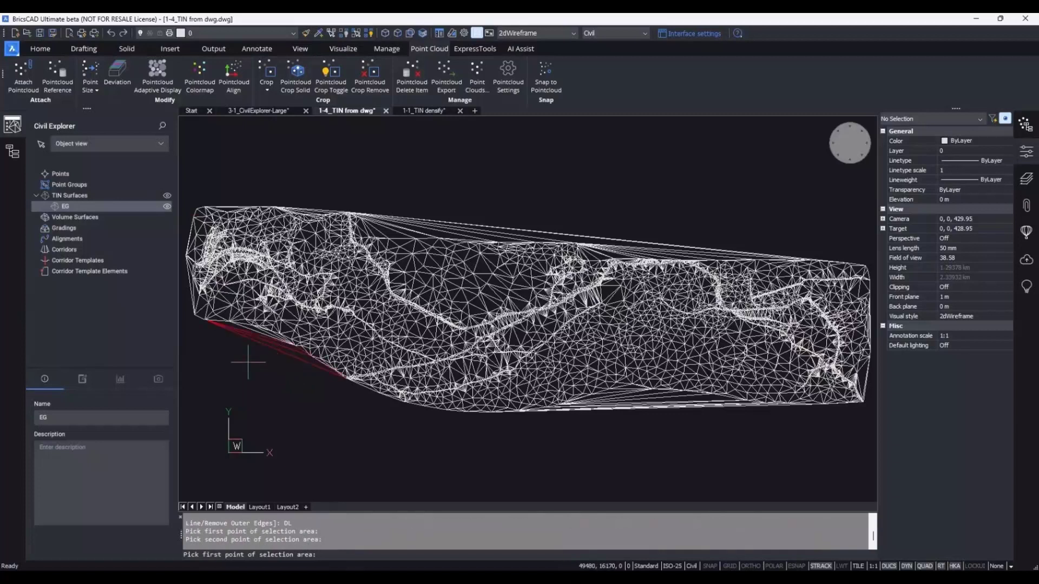
key(Return)
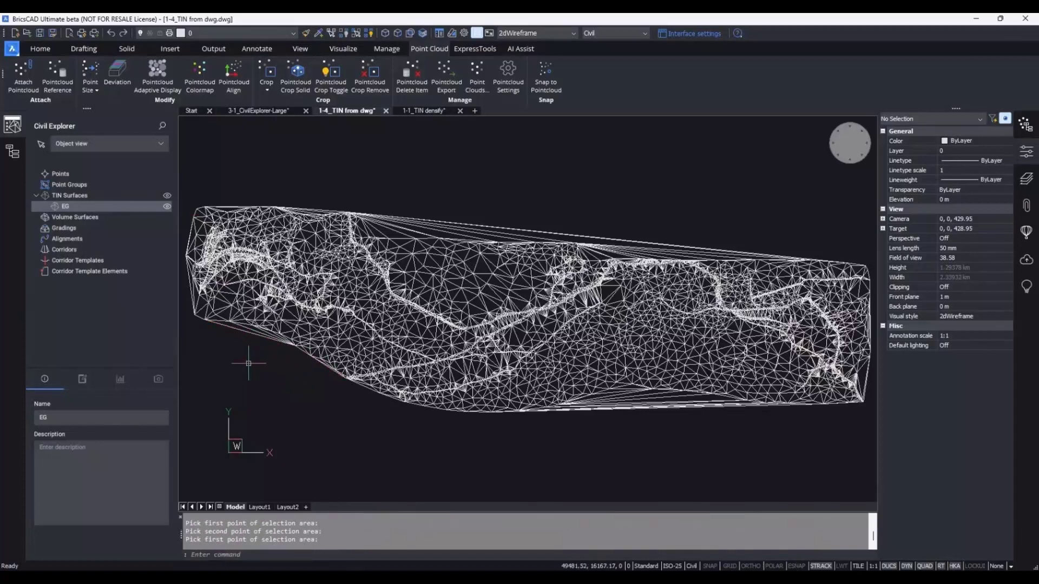
- Remove EG's outer edges longer than 390 and review its definition steps
right_click(82, 205)
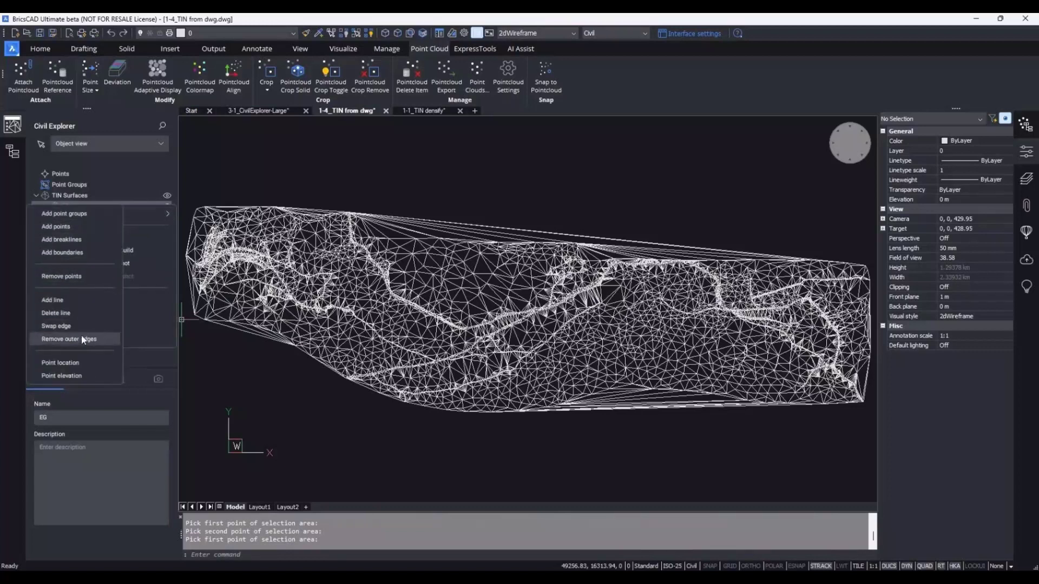
click(81, 339)
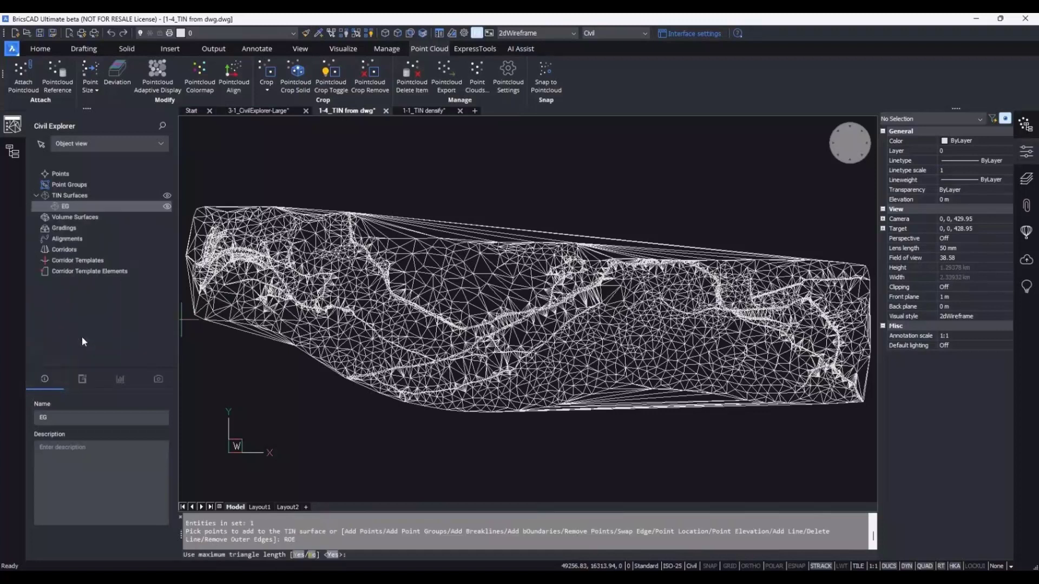
key(Return)
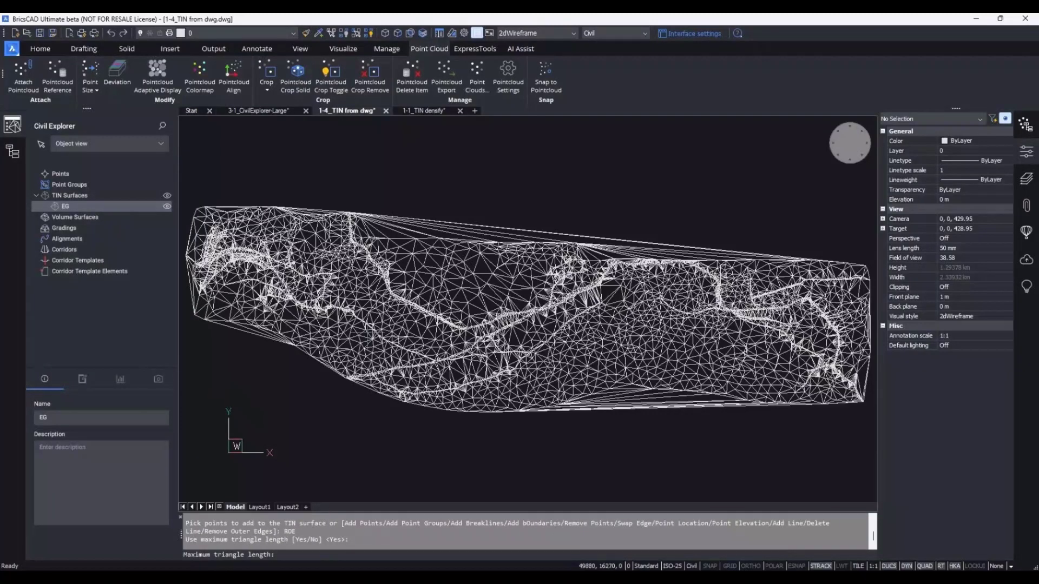
click(360, 238)
click(478, 230)
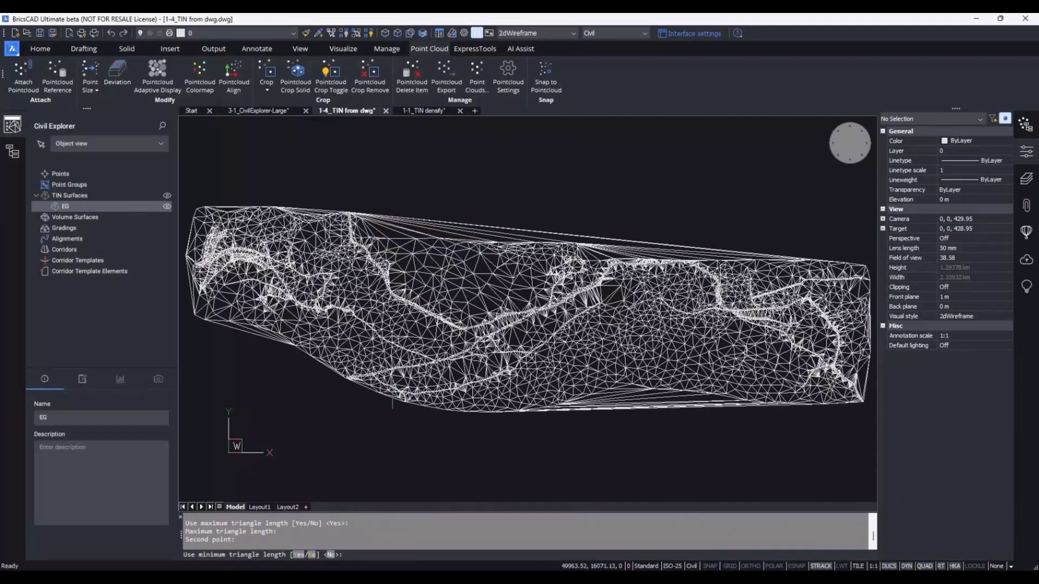
key(Return)
key(Return)
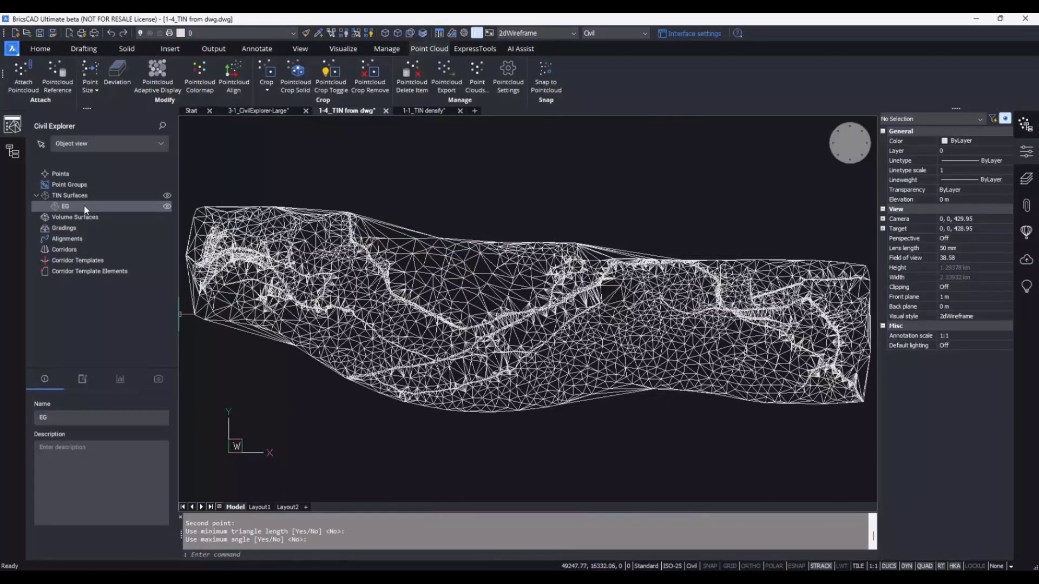
click(87, 383)
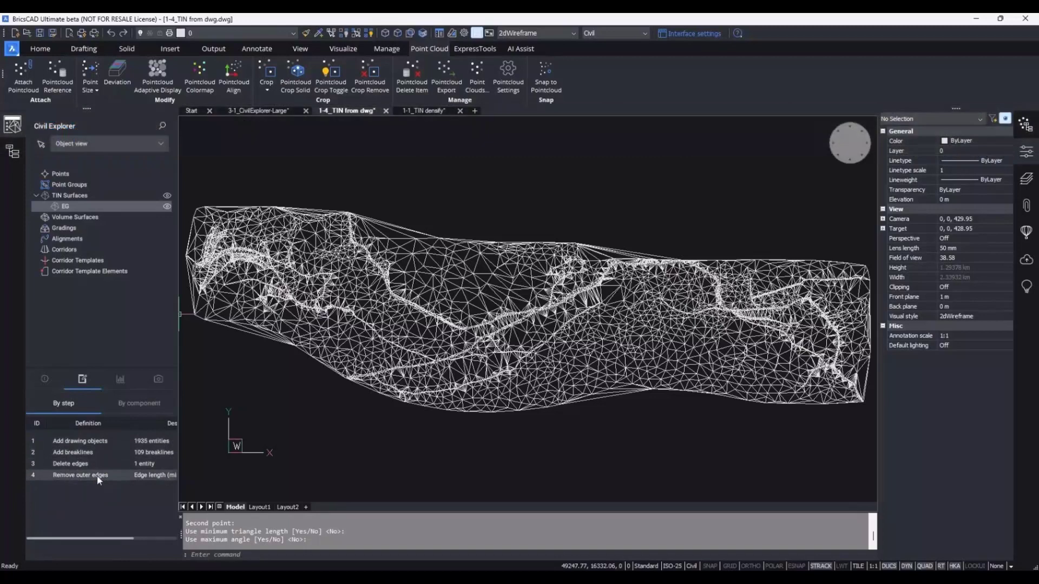
- Change the Remove outer edges step's maximum edge length to 100 and close it
double_click(81, 475)
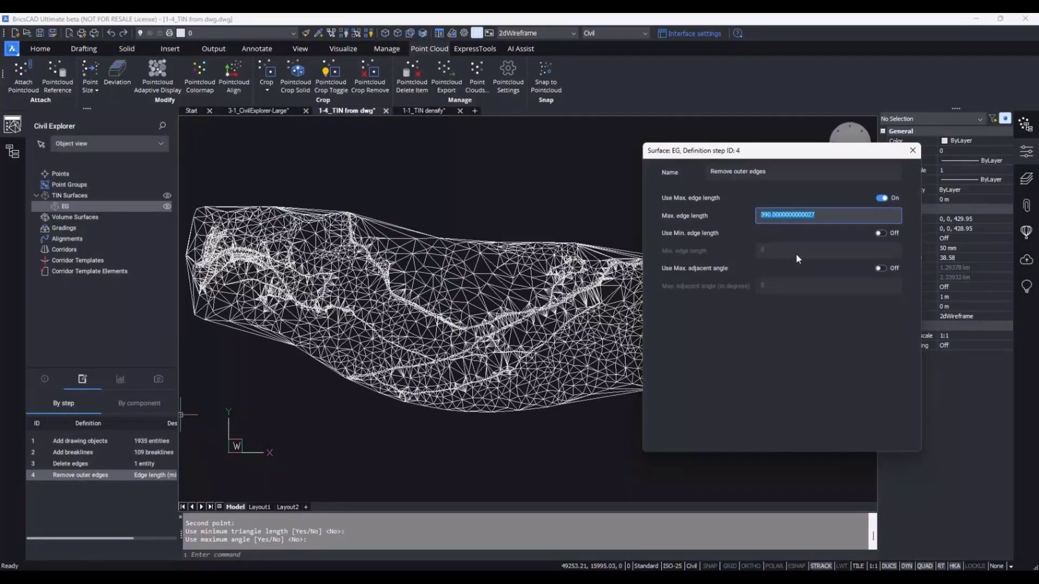
text(50)
key(Return)
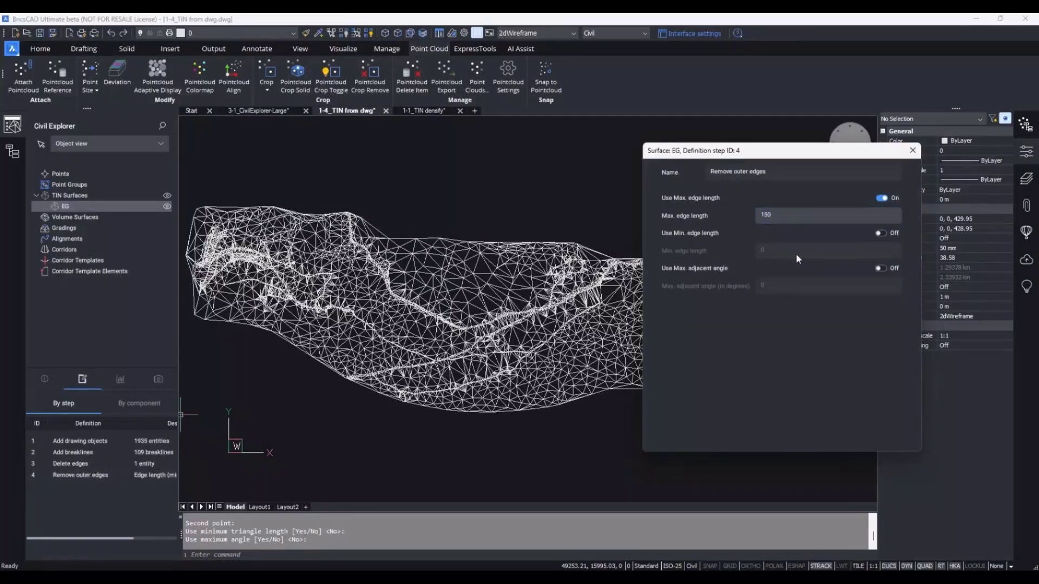
text(100)
key(Return)
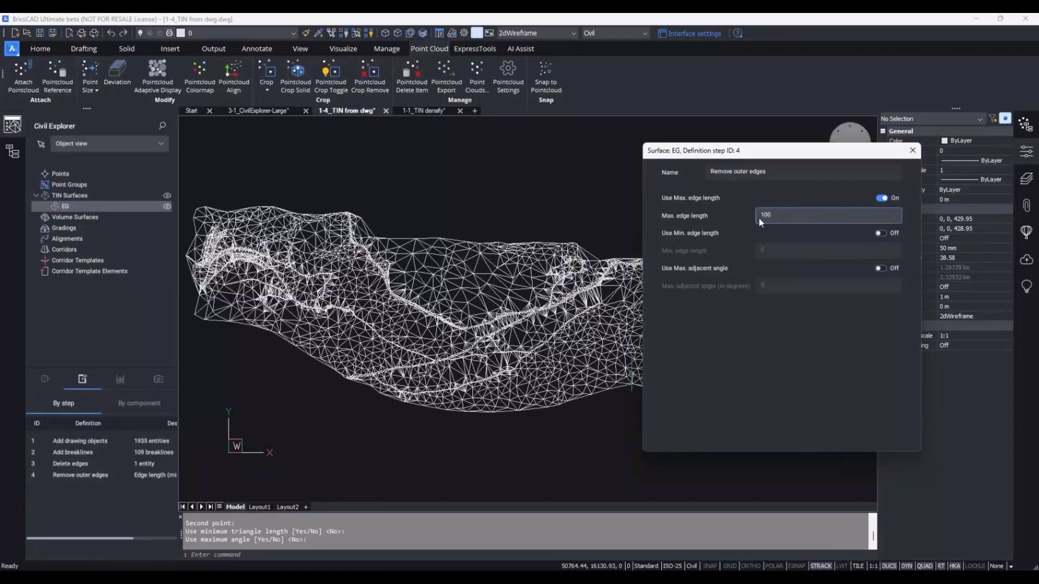
click(917, 152)
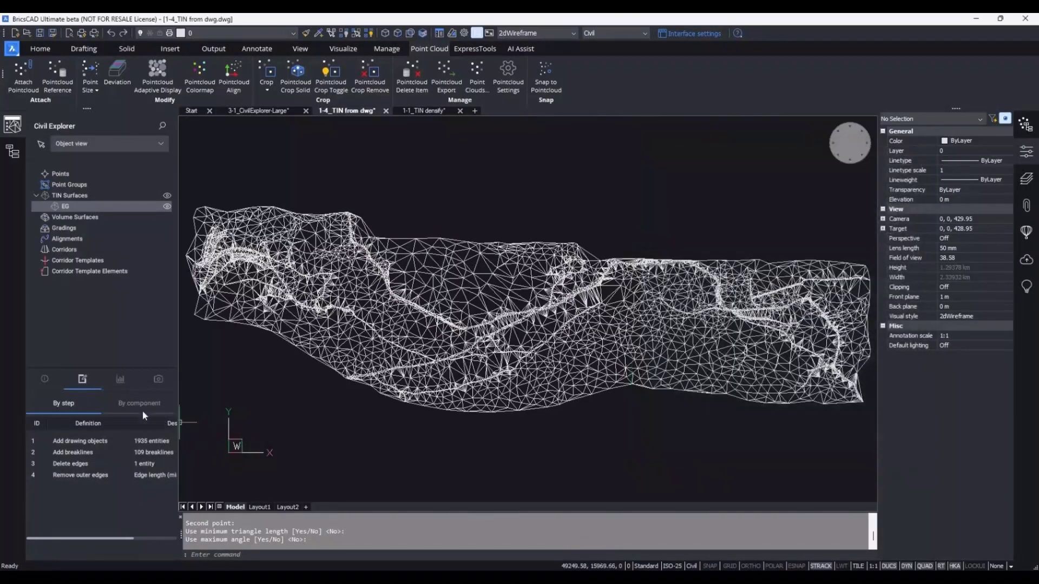
- Switch EG's display from triangles to contour lines, then return to its definition steps
click(155, 380)
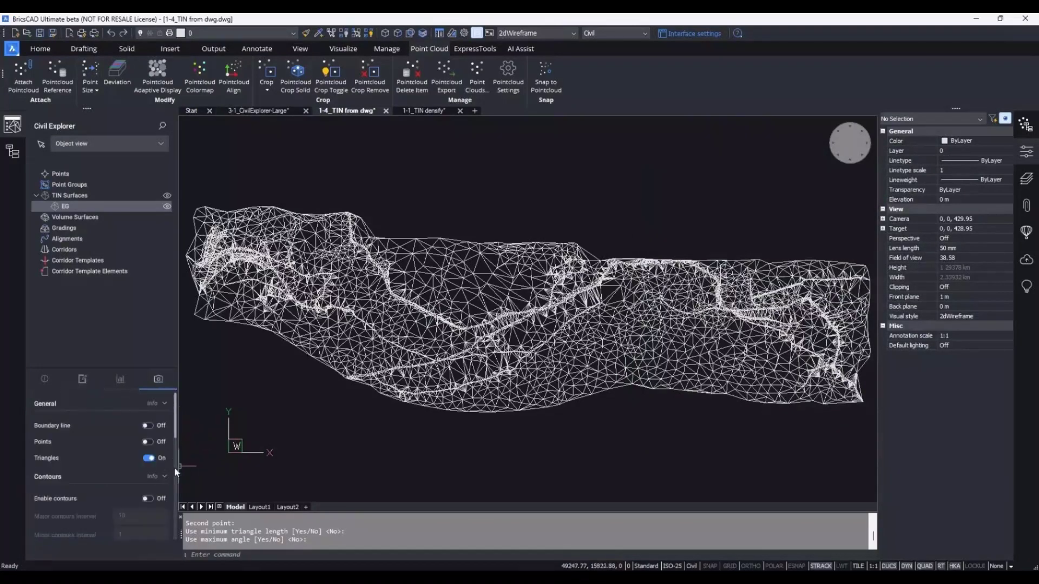
click(148, 458)
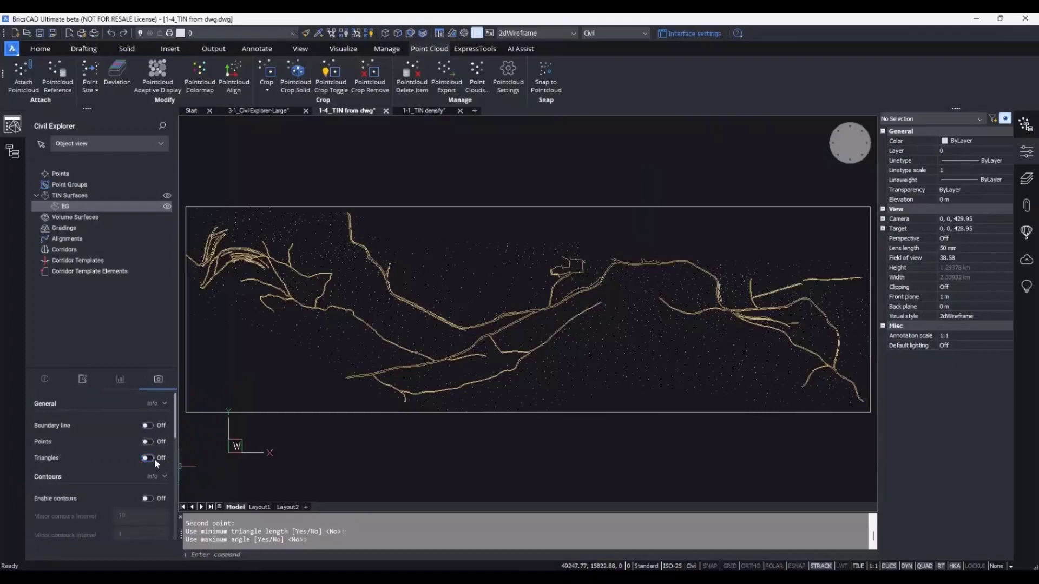
click(149, 499)
scroll(556, 325, up, 4)
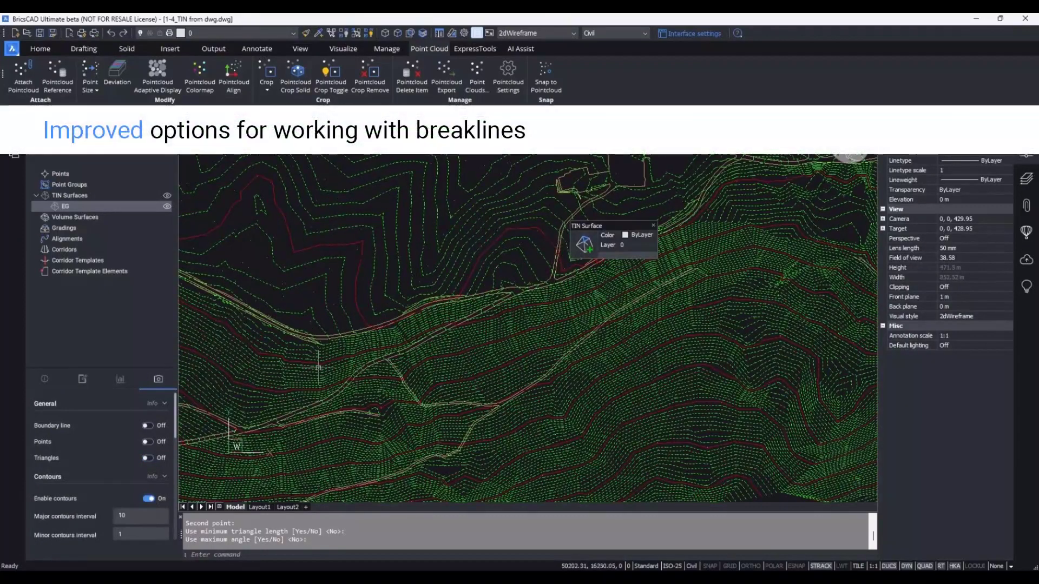
click(82, 379)
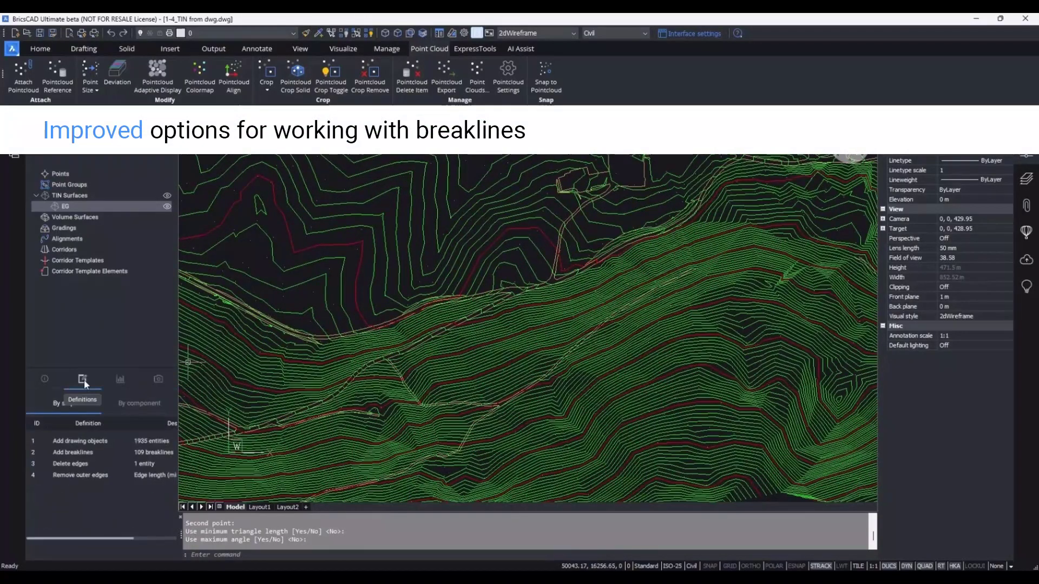
- Open the Add breaklines step, zoom to breakline 5 and select it in the drawing
double_click(92, 453)
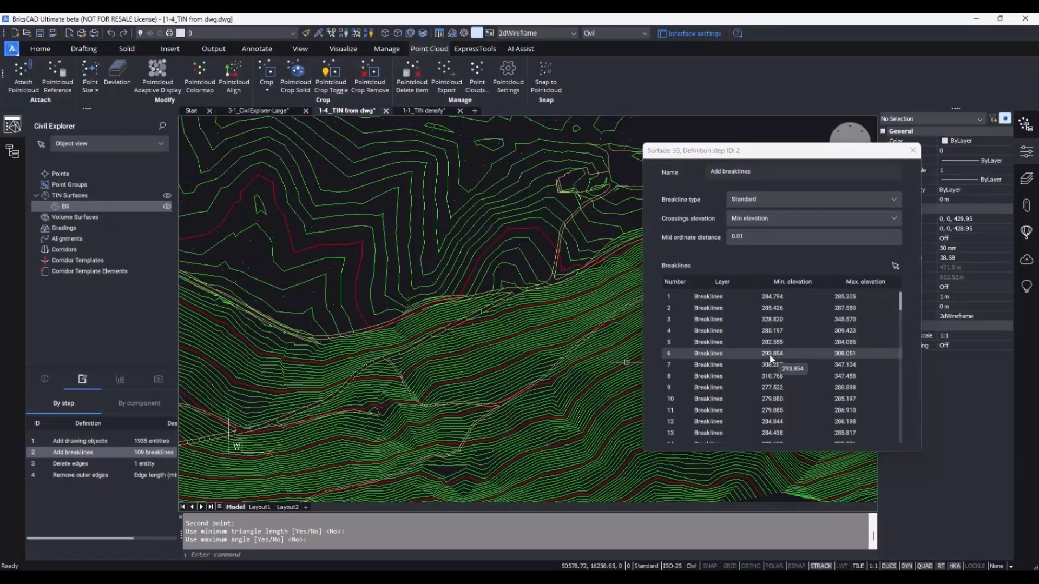
right_click(725, 345)
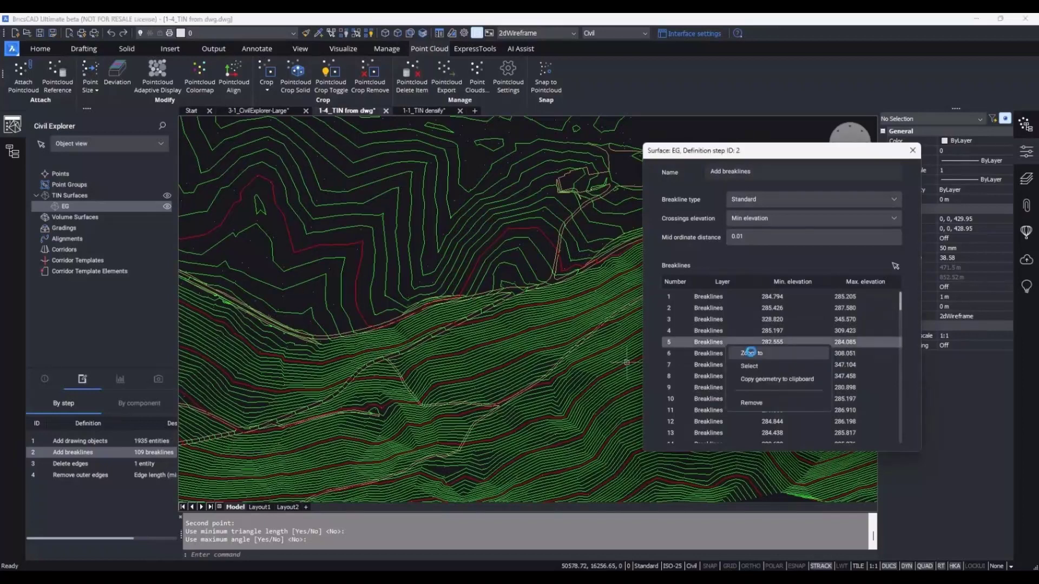
click(752, 354)
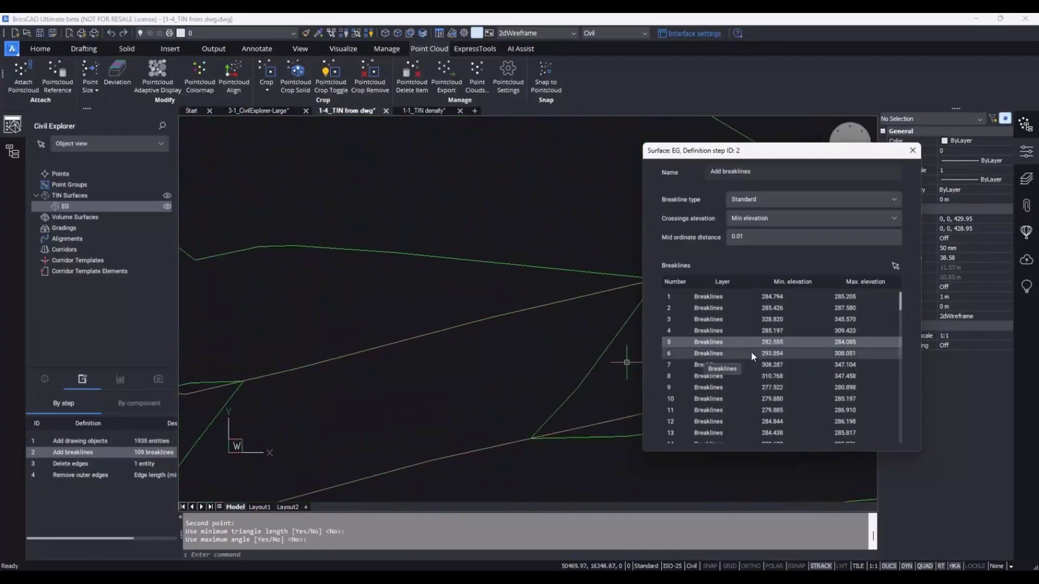
right_click(745, 343)
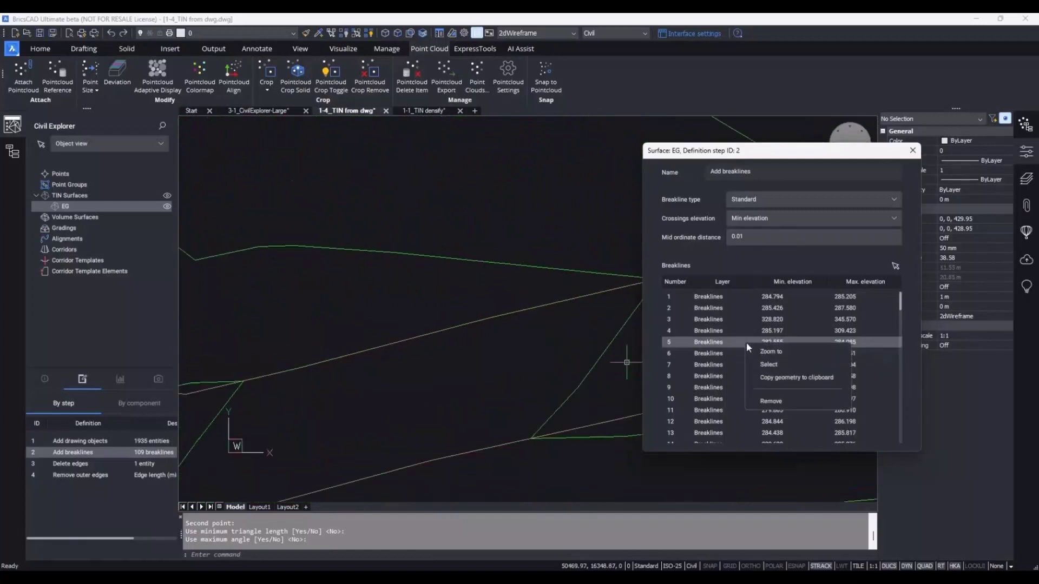
click(765, 364)
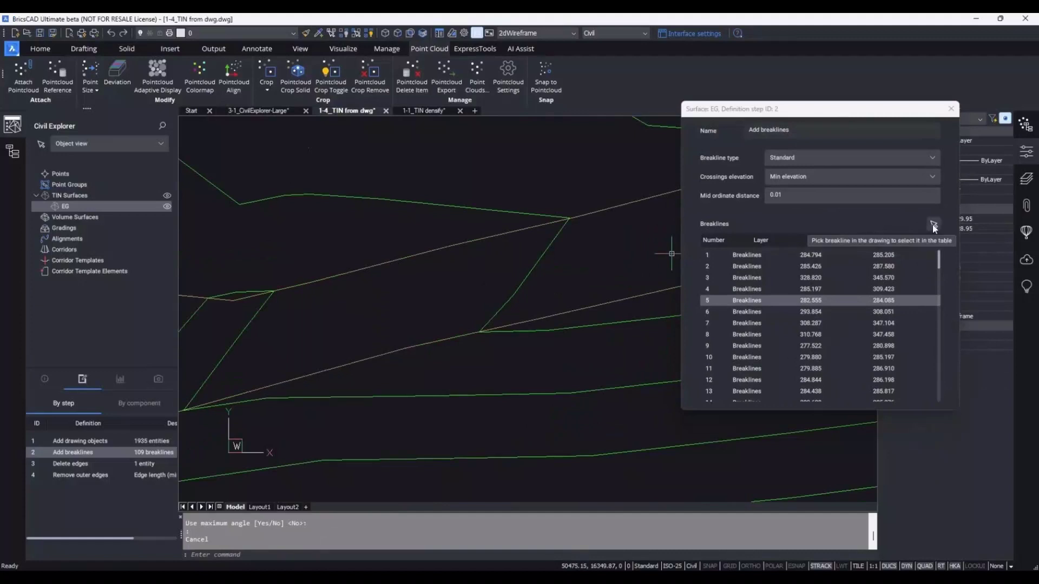
- Locate the 3D polyline's breakline row, test and undo a vertex move, then remove breakline 41
click(932, 225)
mouse_move(414, 345)
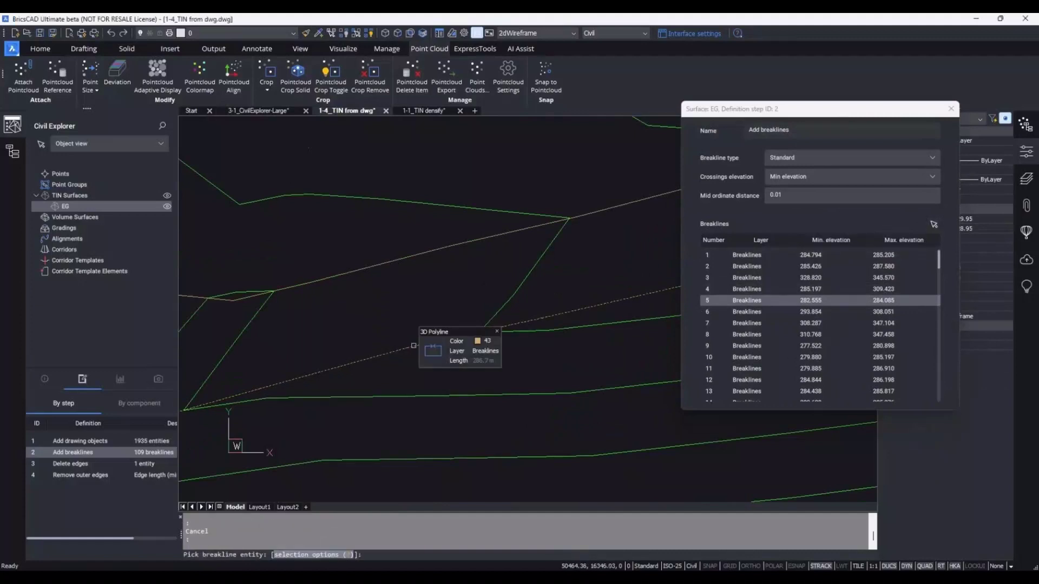
click(413, 346)
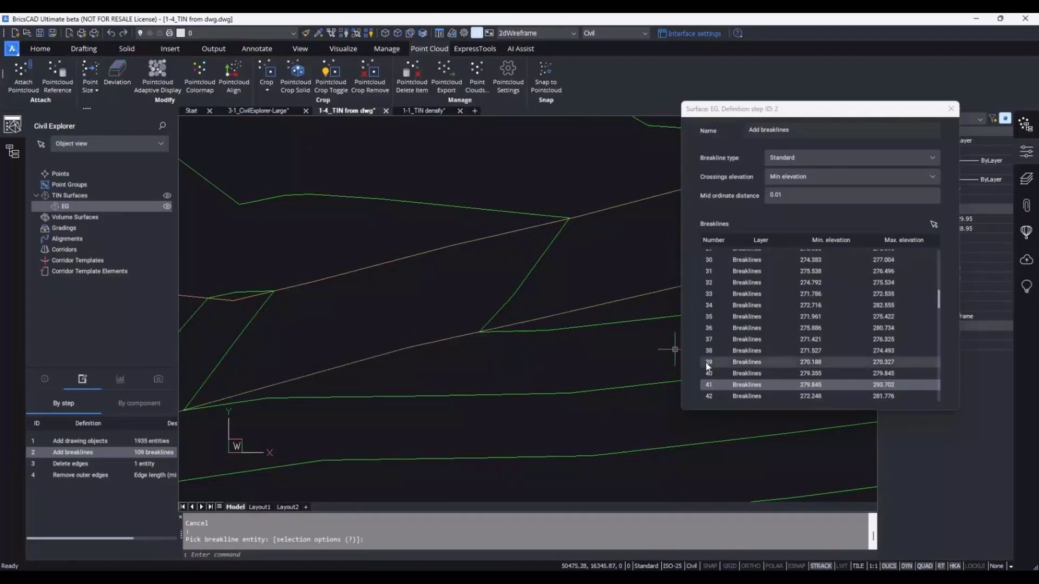
click(540, 317)
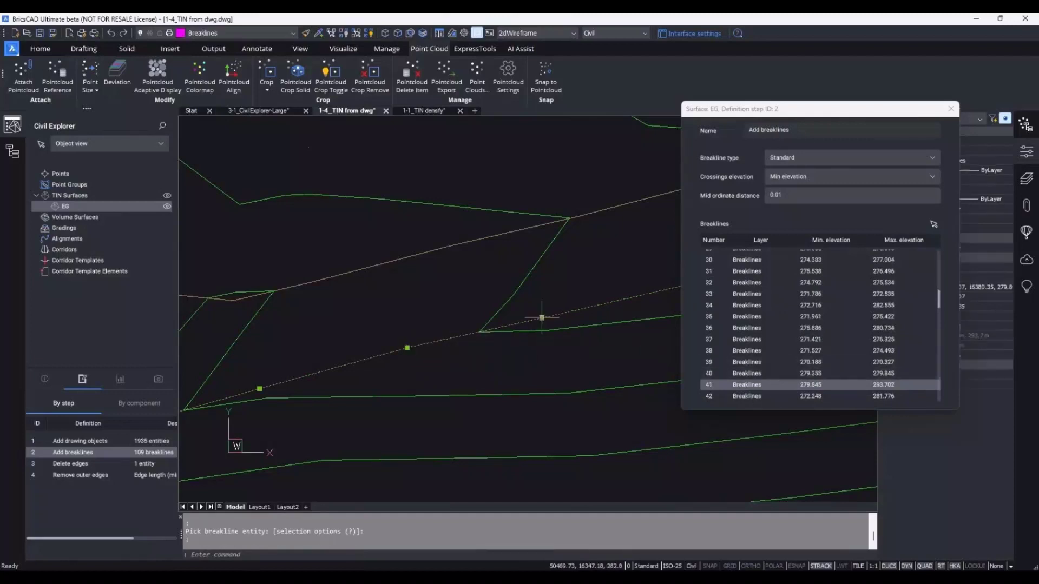
click(541, 318)
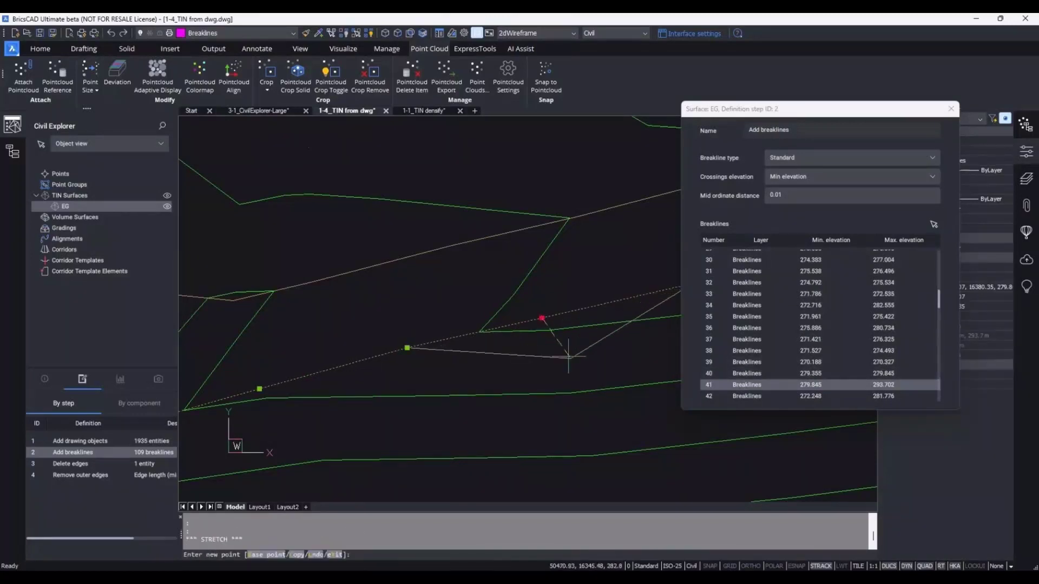
click(586, 372)
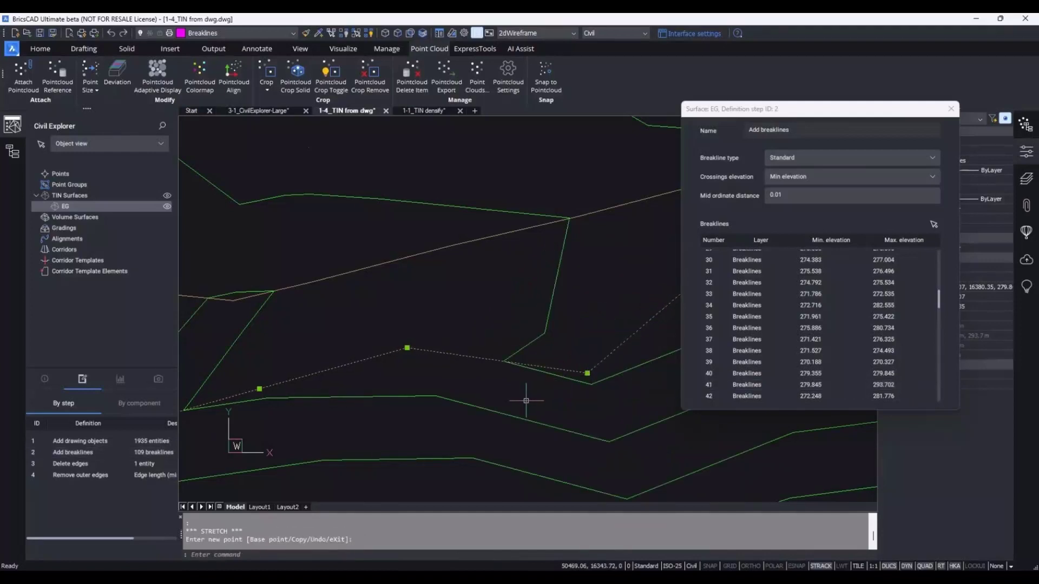
text(u)
key(Return)
right_click(742, 386)
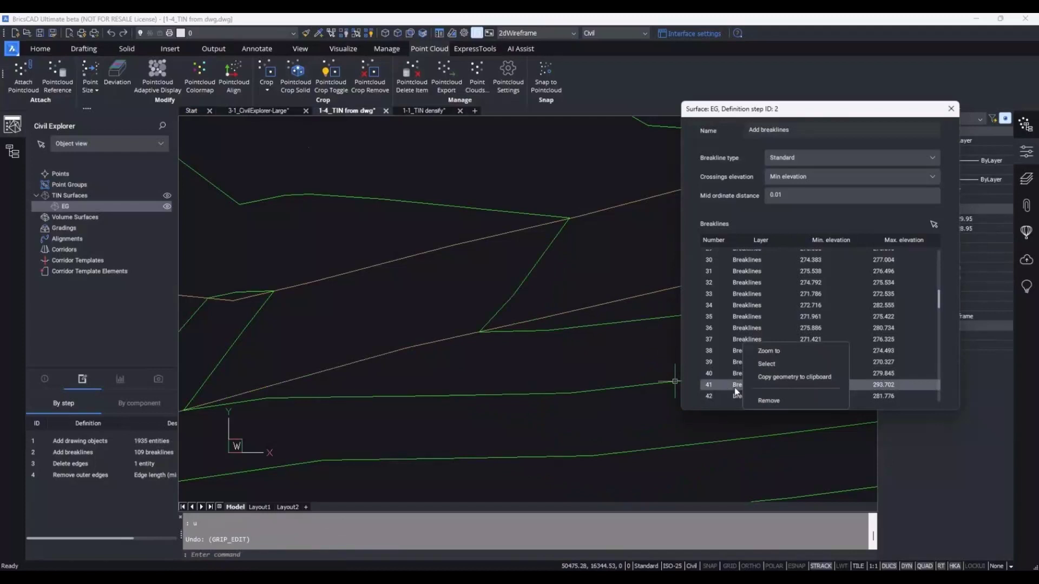
click(765, 400)
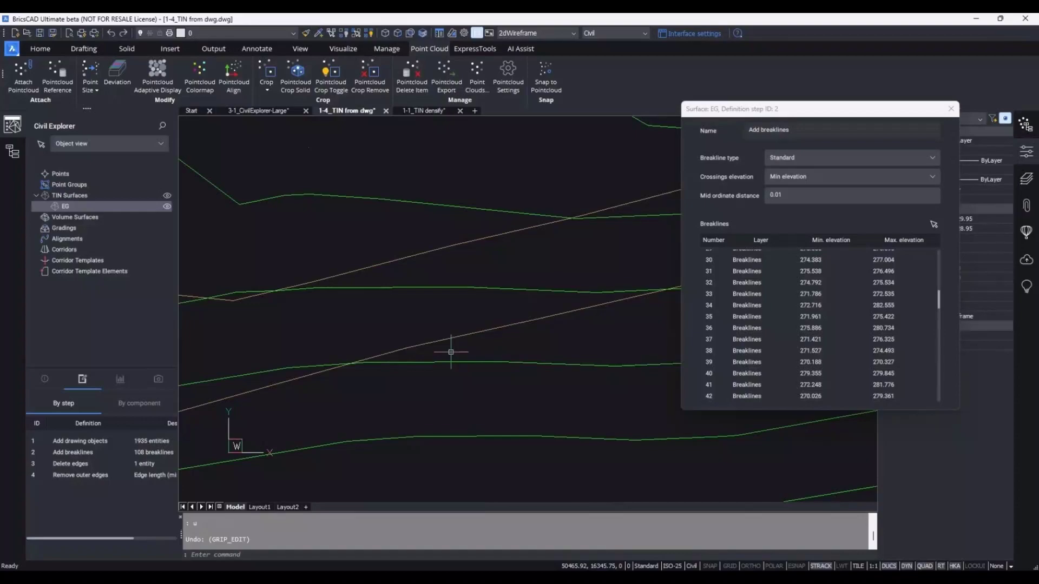
- Close the breakline settings, zoom out, and orbit to inspect the TIN densify point cloud
key(Escape)
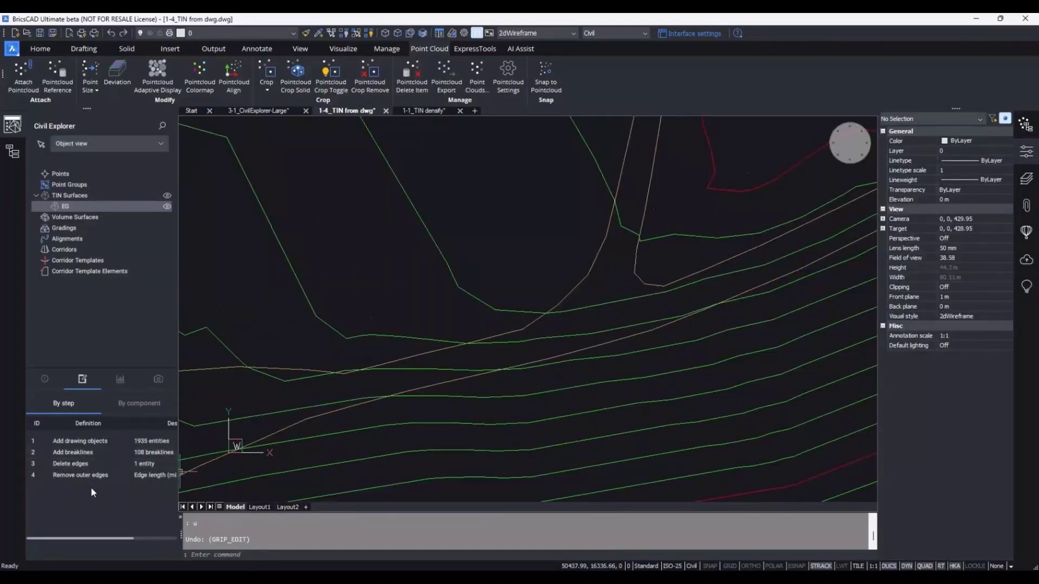
scroll(418, 359, down, 10)
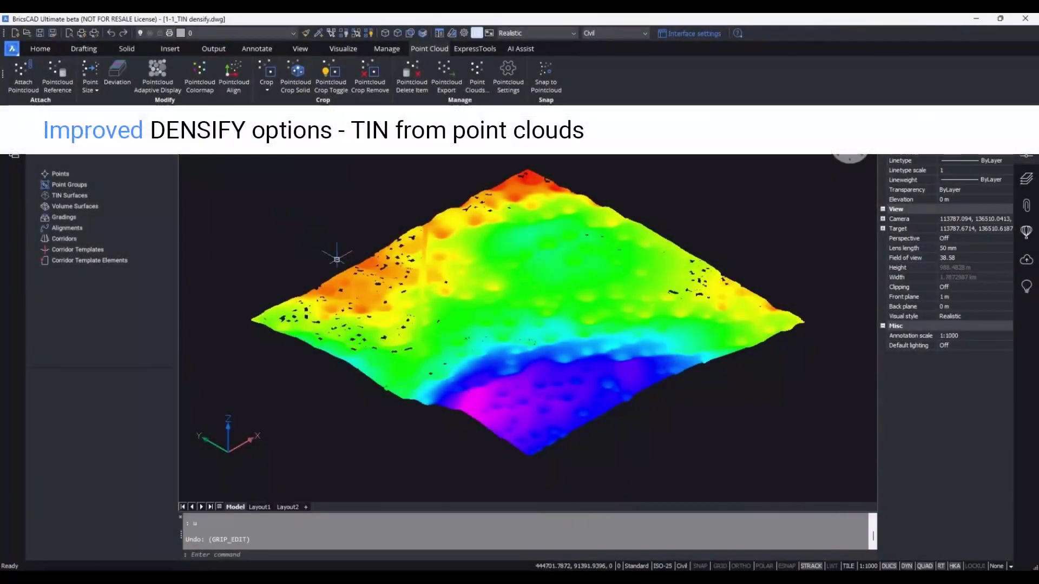
shift+middle_drag(338, 261, 410, 271)
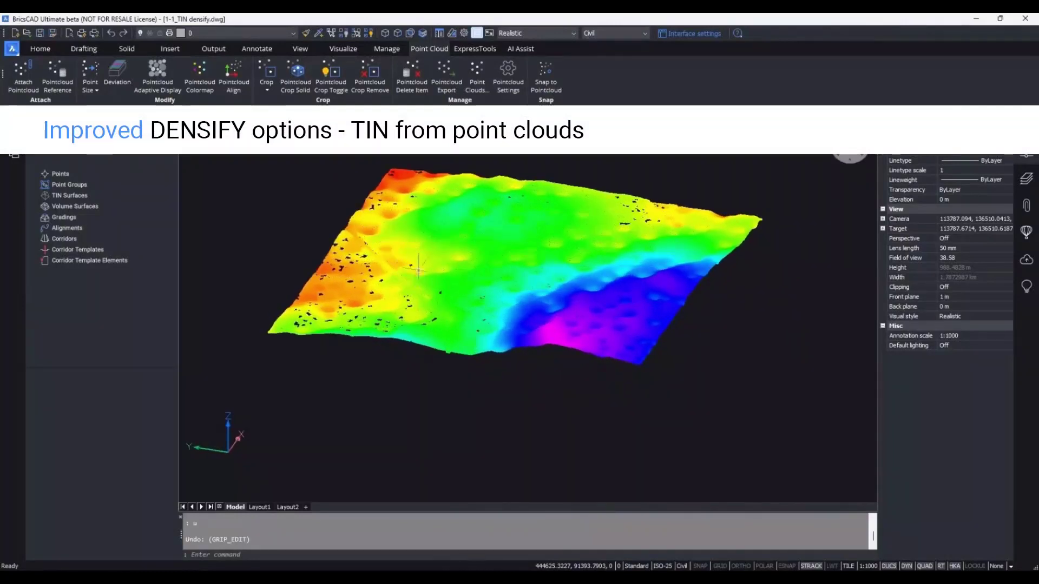
click(339, 307)
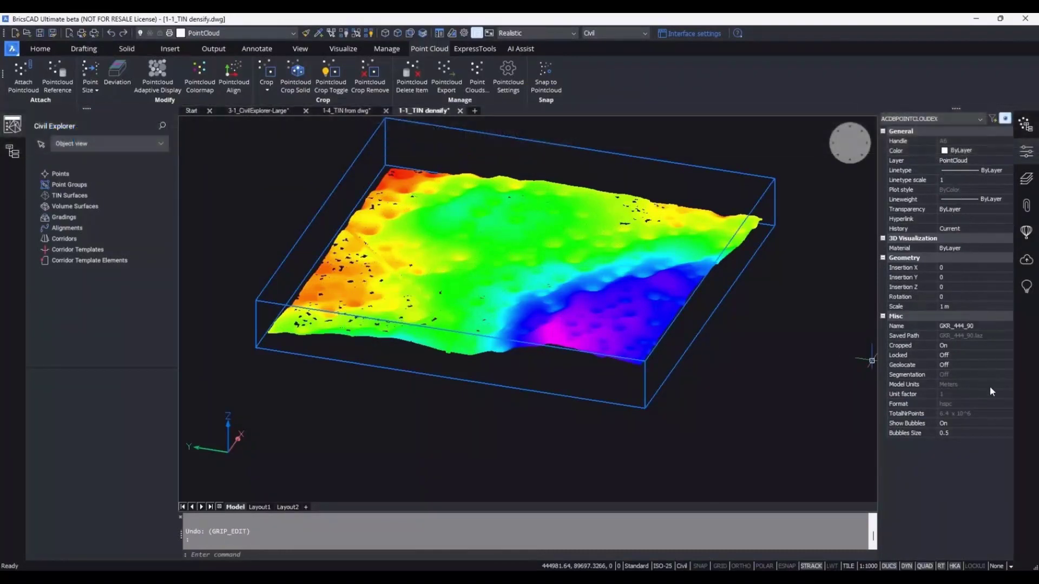
- Create a TIN surface from the point cloud, simplified with radius 10 and elevation difference 0.2
key(Escape)
right_click(85, 196)
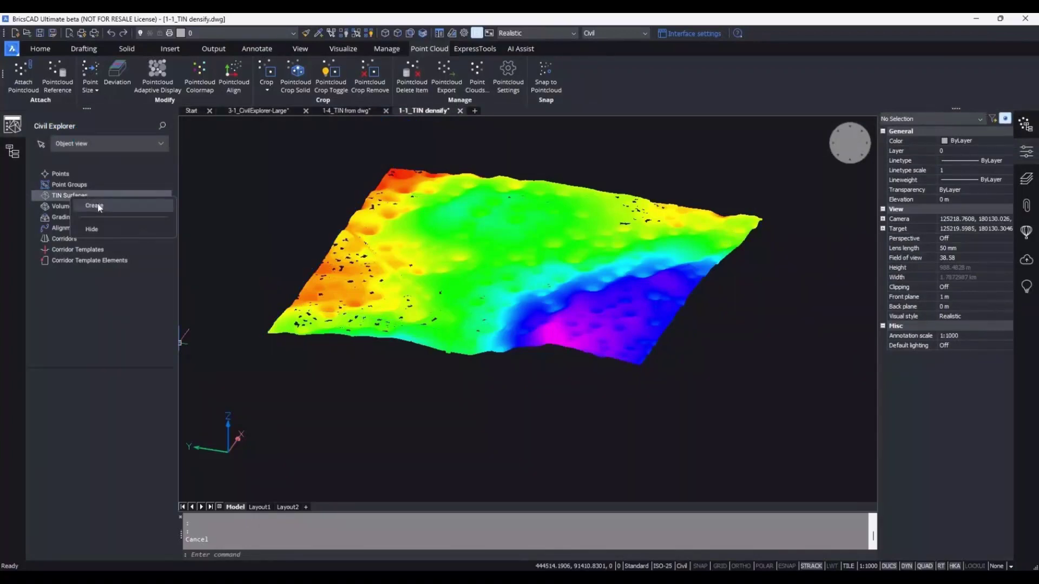
click(94, 206)
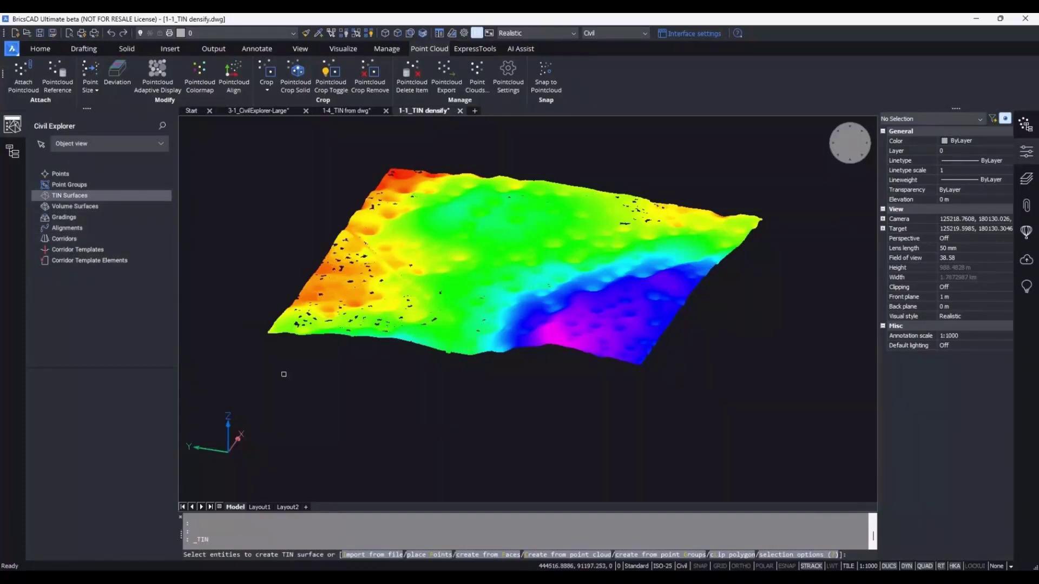
click(540, 557)
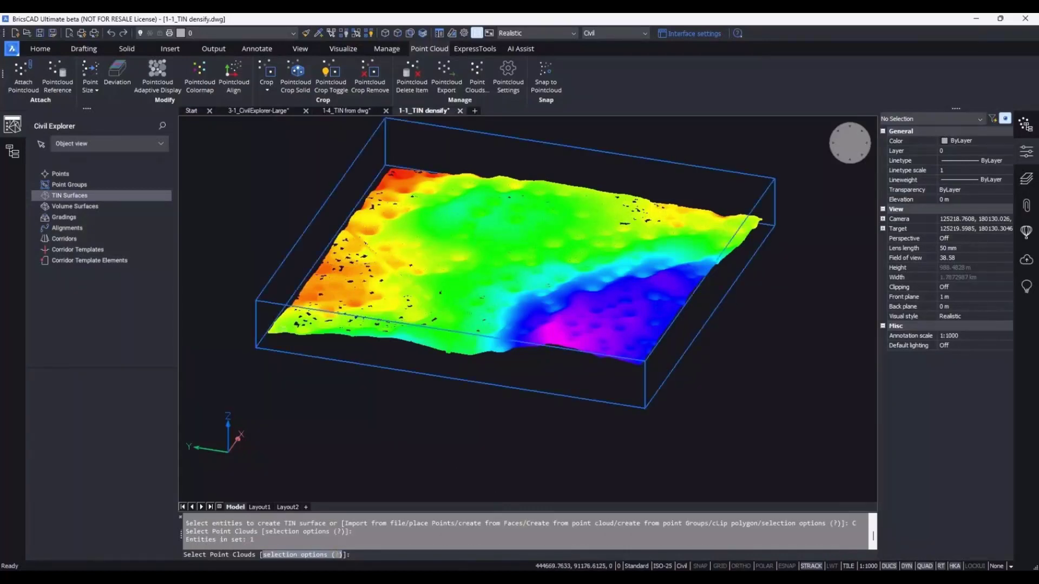
key(Return)
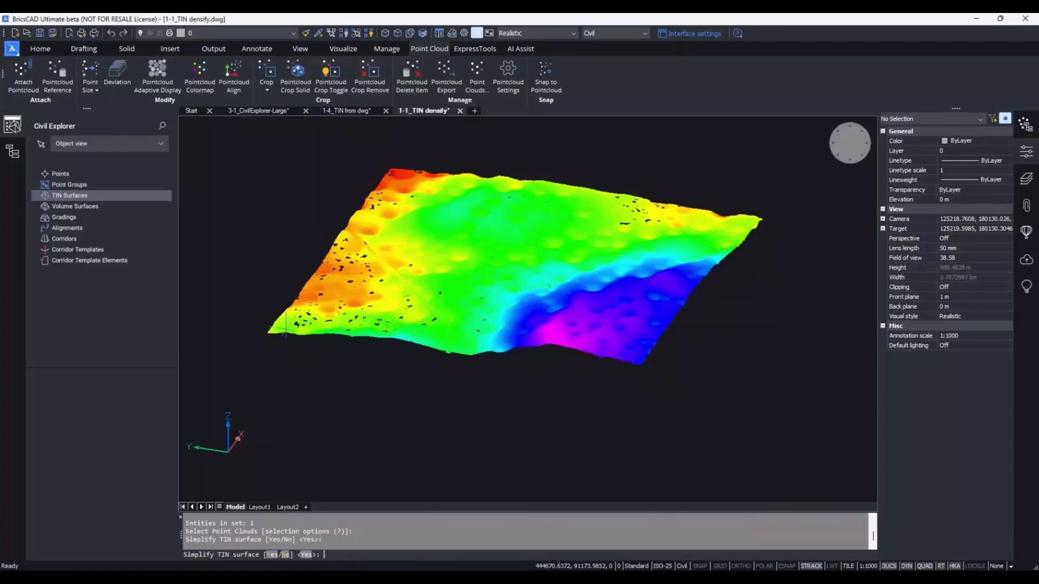
key(Return)
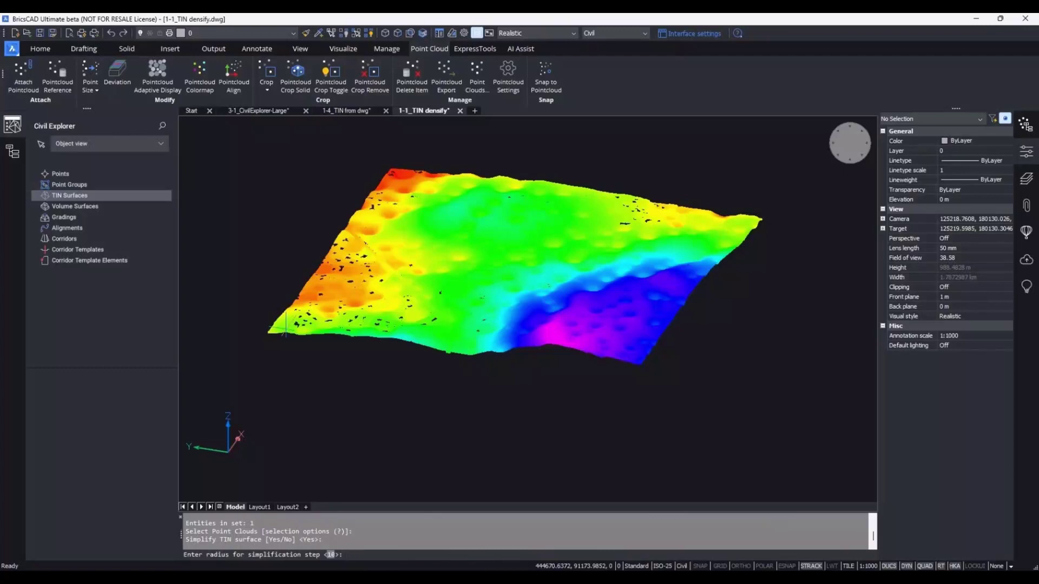
key(Return)
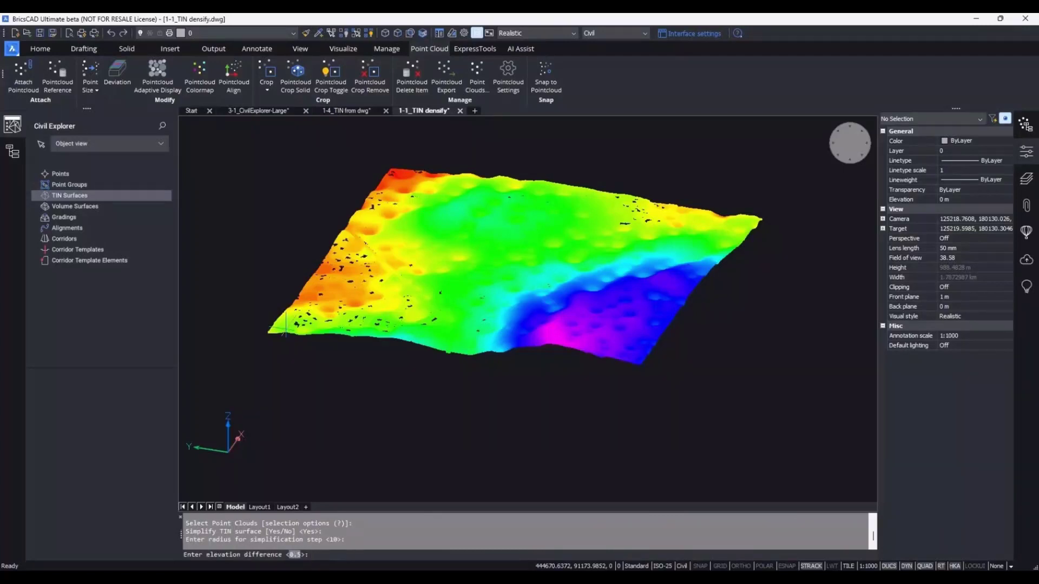
text(.2)
key(Return)
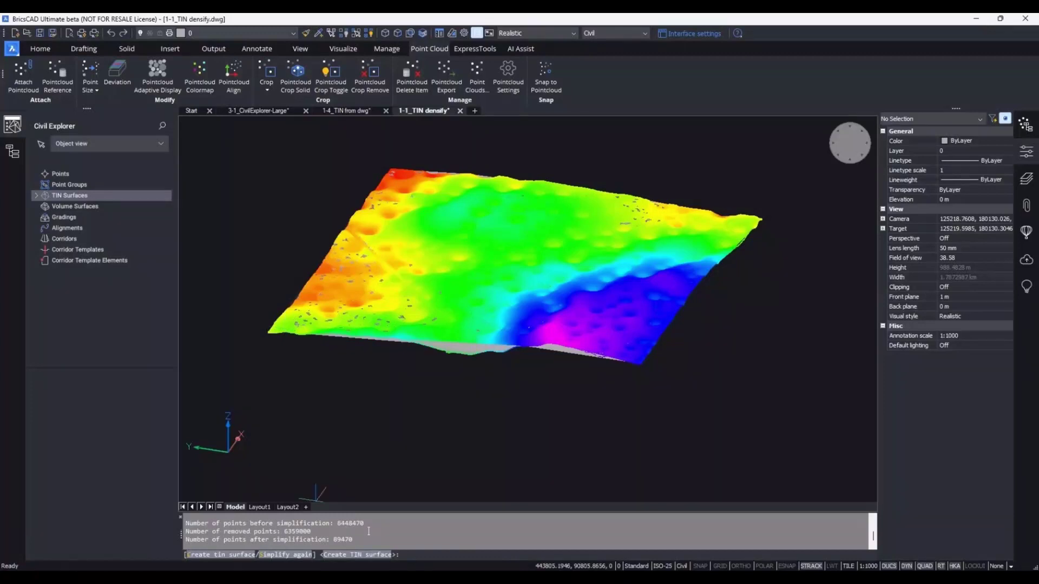
key(Return)
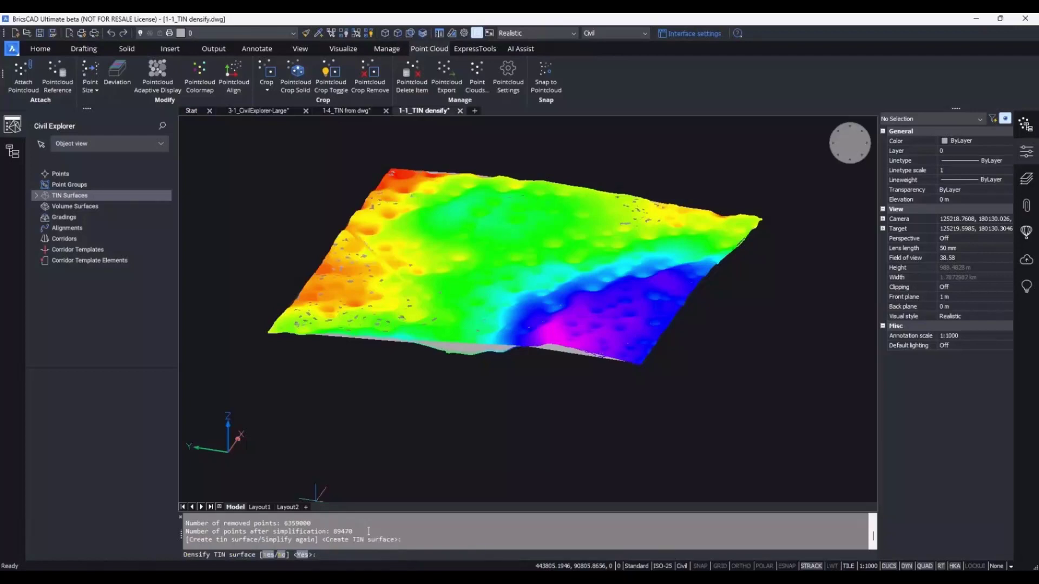
- Skip densifying and hide the point cloud entity to reveal the grey TIN
text(n)
key(Return)
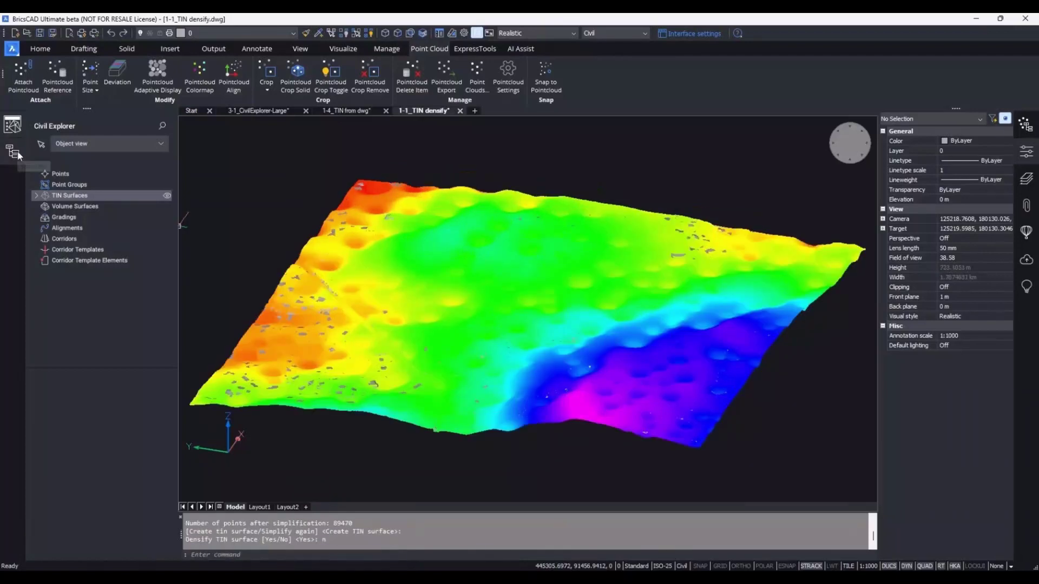
click(12, 151)
click(44, 152)
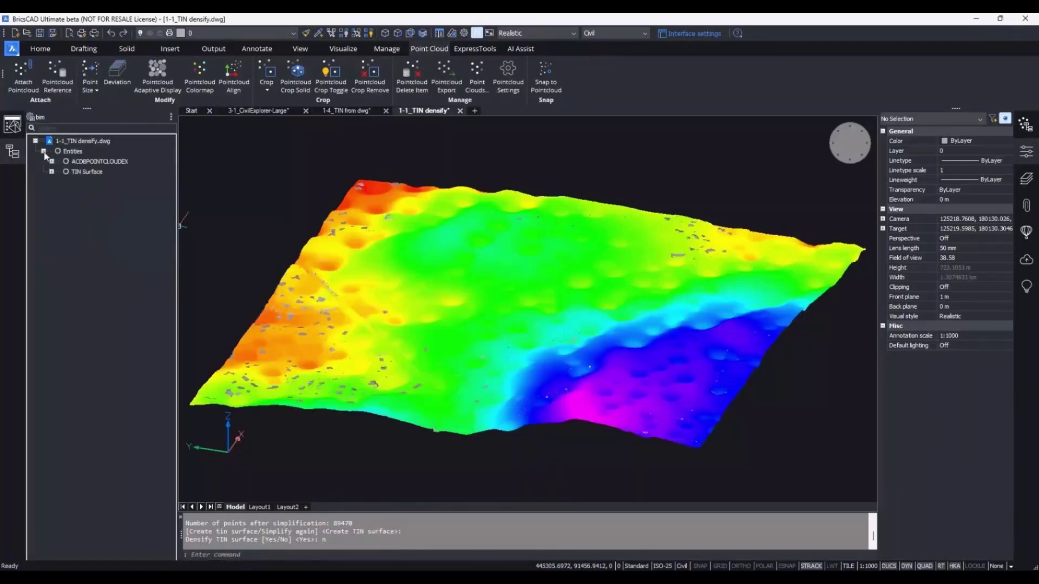
click(93, 161)
right_click(93, 161)
click(120, 182)
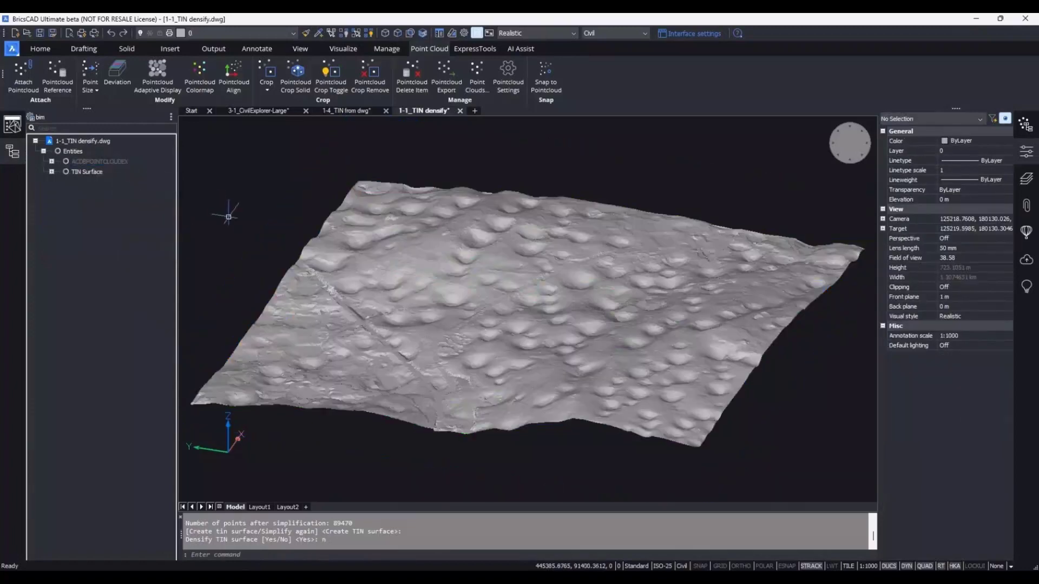
scroll(344, 328, up, 5)
scroll(344, 329, up, 2)
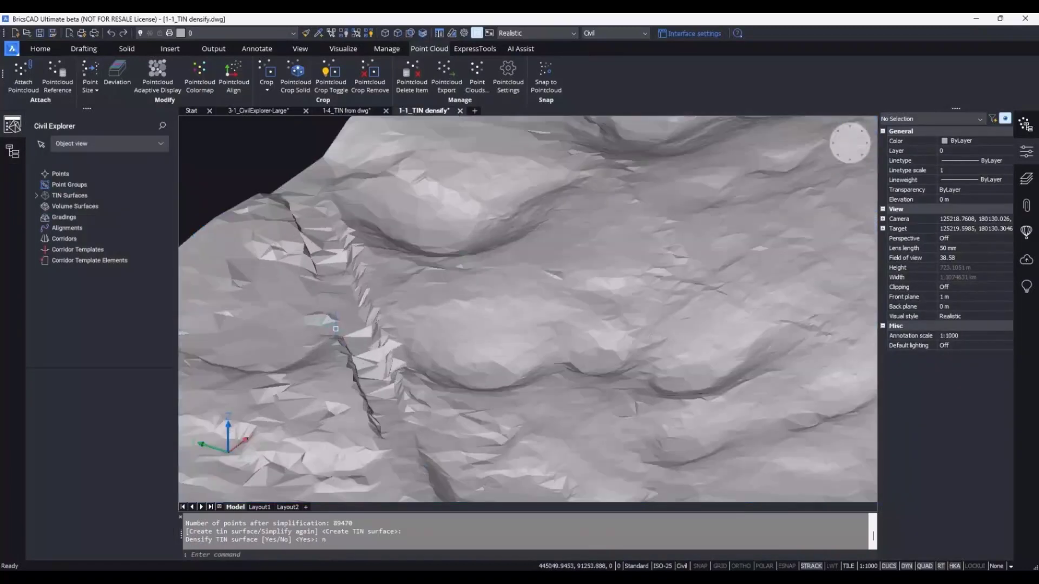
scroll(325, 270, down, 3)
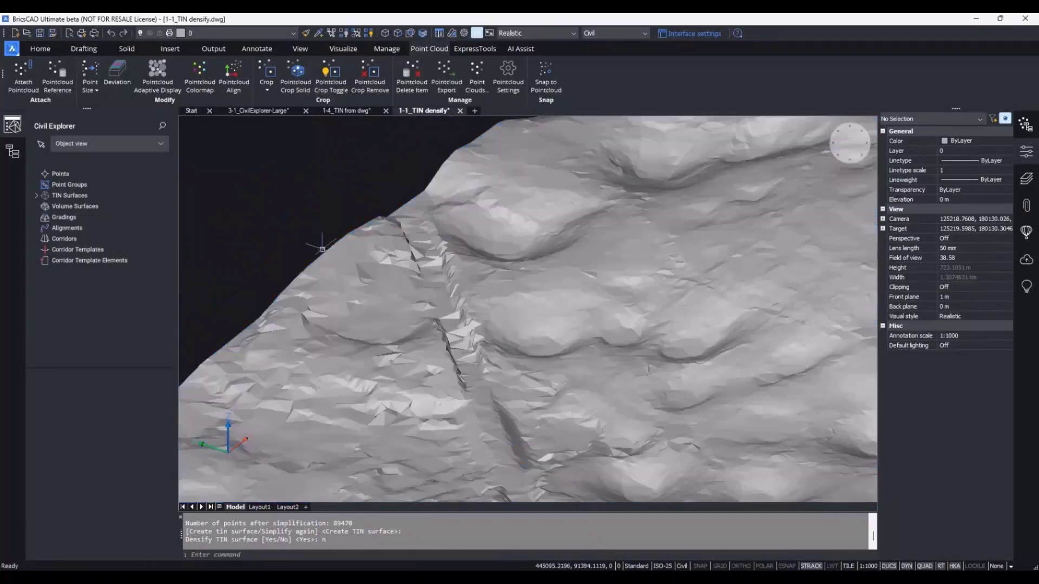
- Switch to PLAN view and expand TIN Surfaces to show Surface1
text(plan)
key(Return)
key(Return)
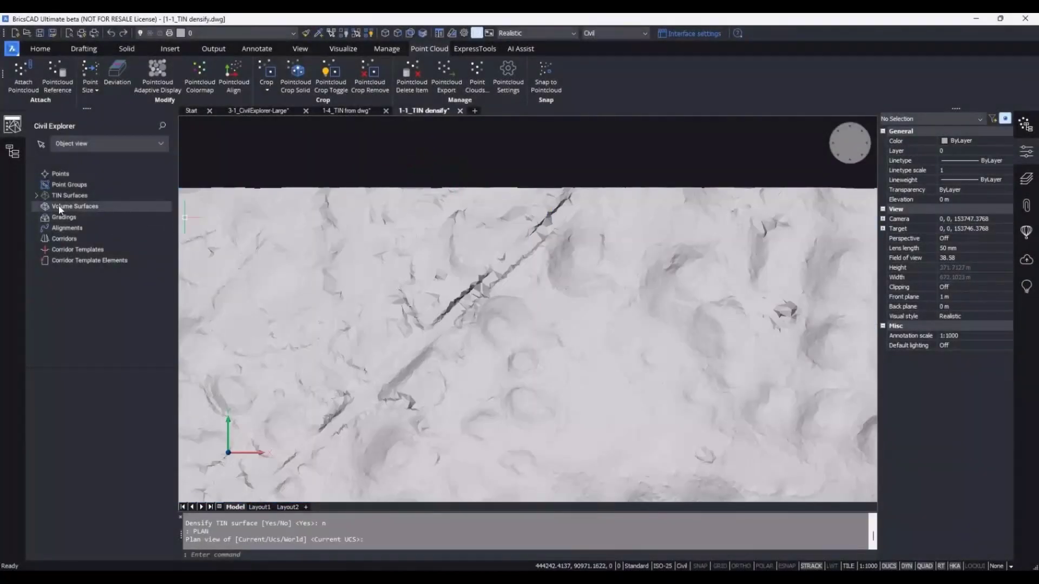
click(36, 195)
- Switch Enable densify to On in Surface1's Add point clouds step
click(68, 206)
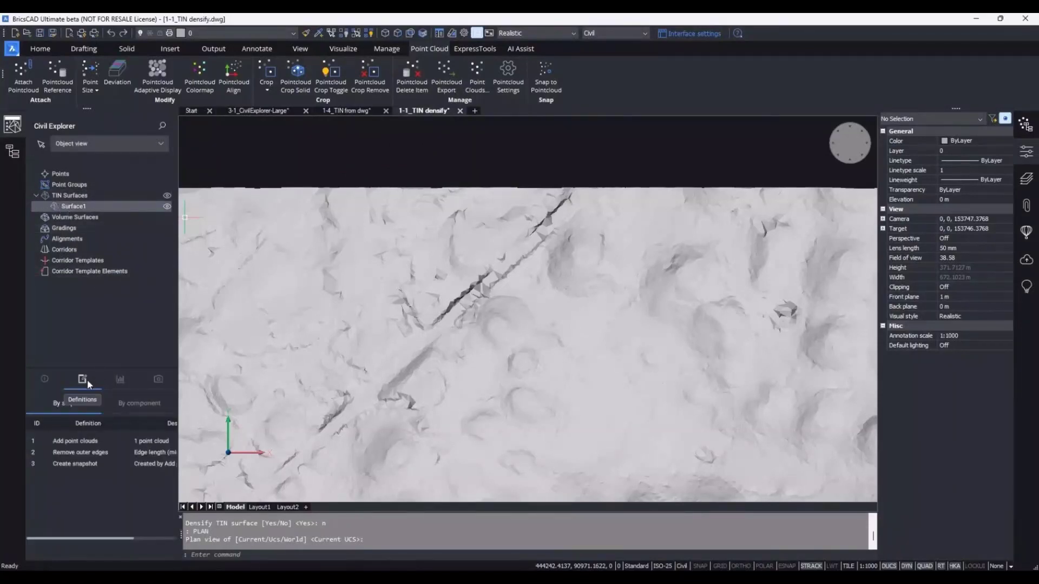
double_click(85, 444)
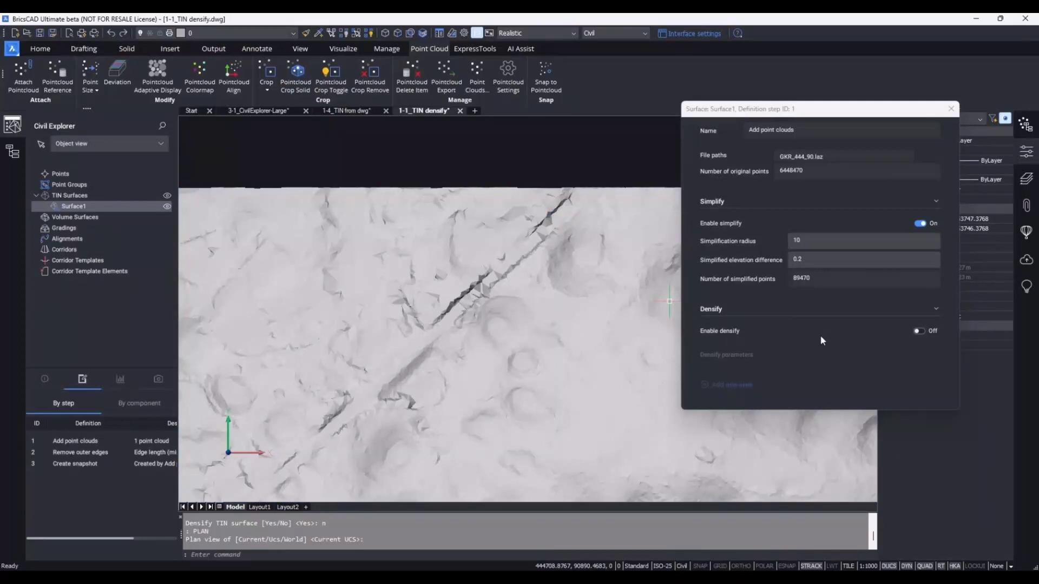
click(922, 331)
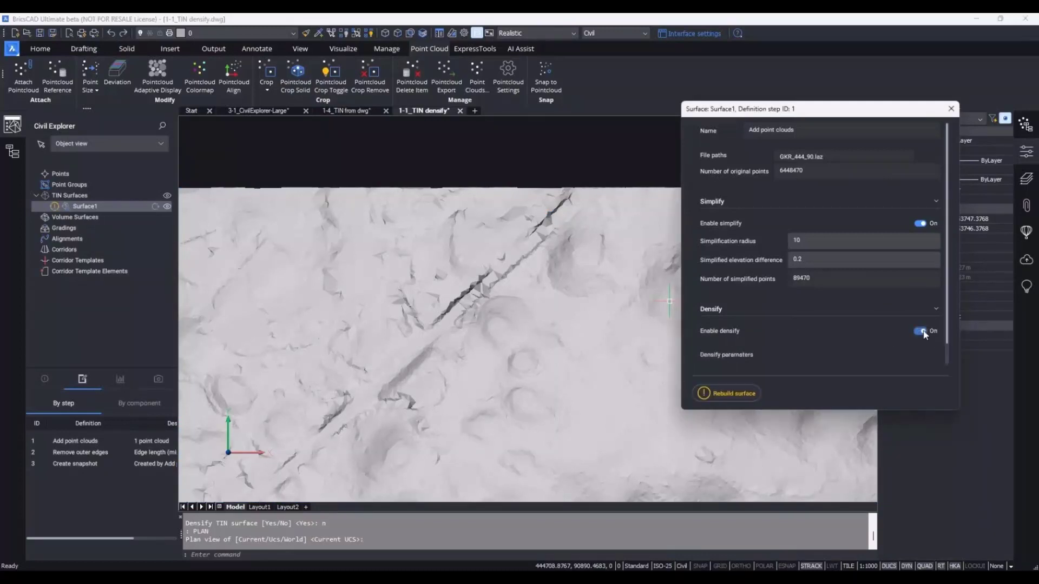
scroll(914, 326, down, 1)
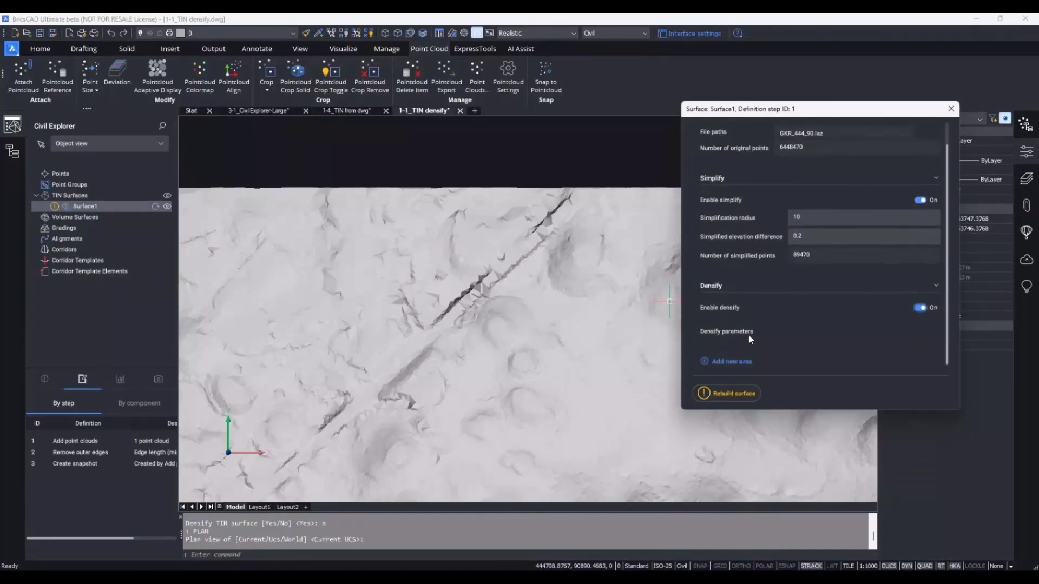
- Draw a densify polygon strip along the diagonal road with 0.1 elevation difference
click(734, 362)
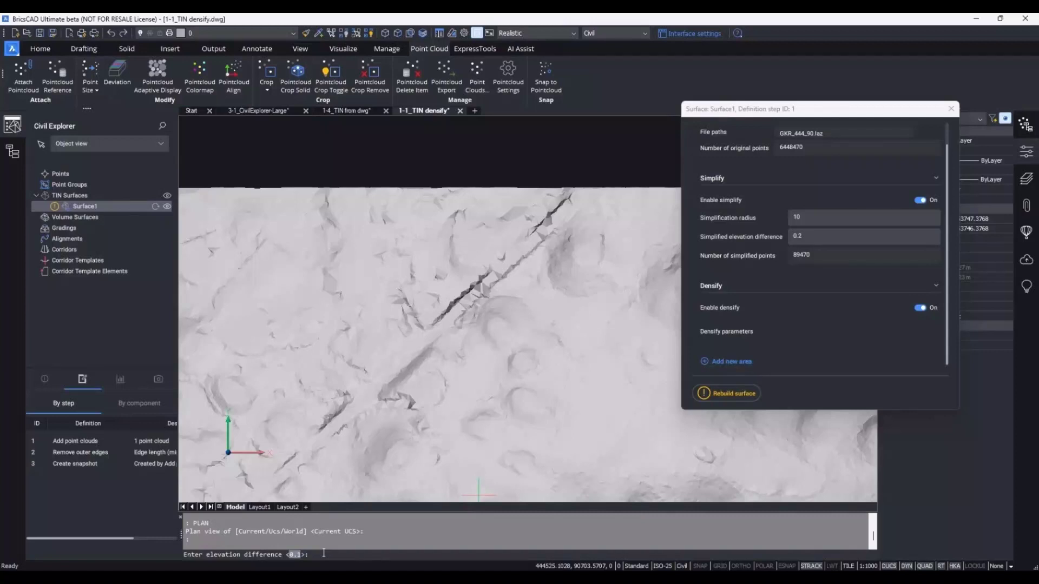
key(Return)
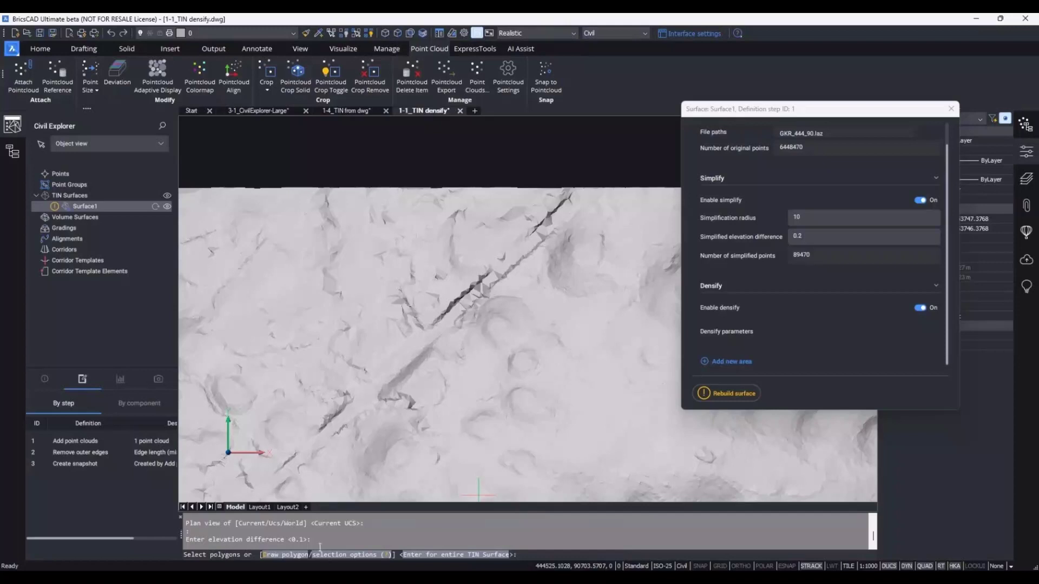
click(279, 563)
key(Return)
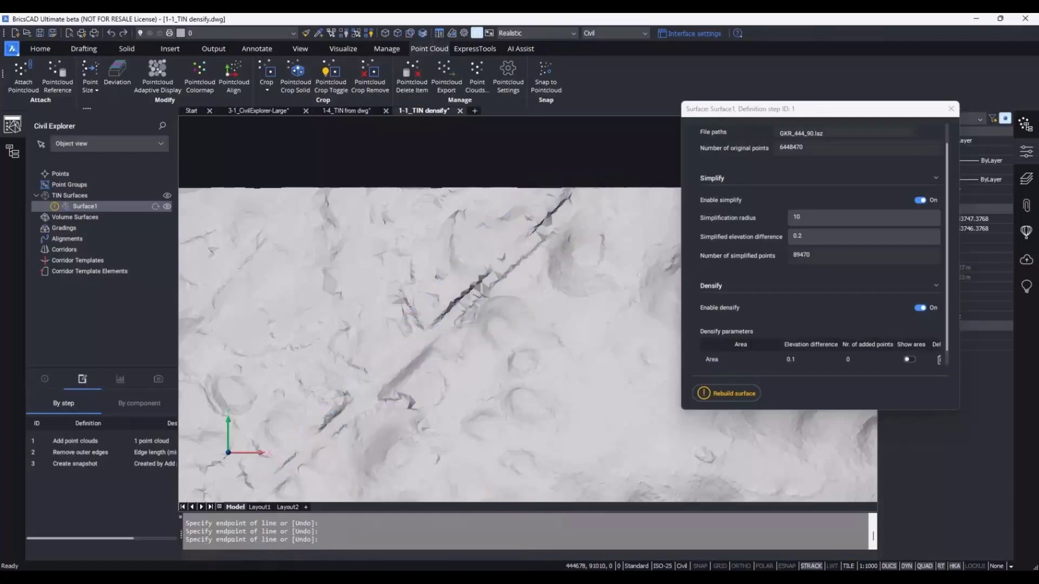
scroll(750, 283, down, 1)
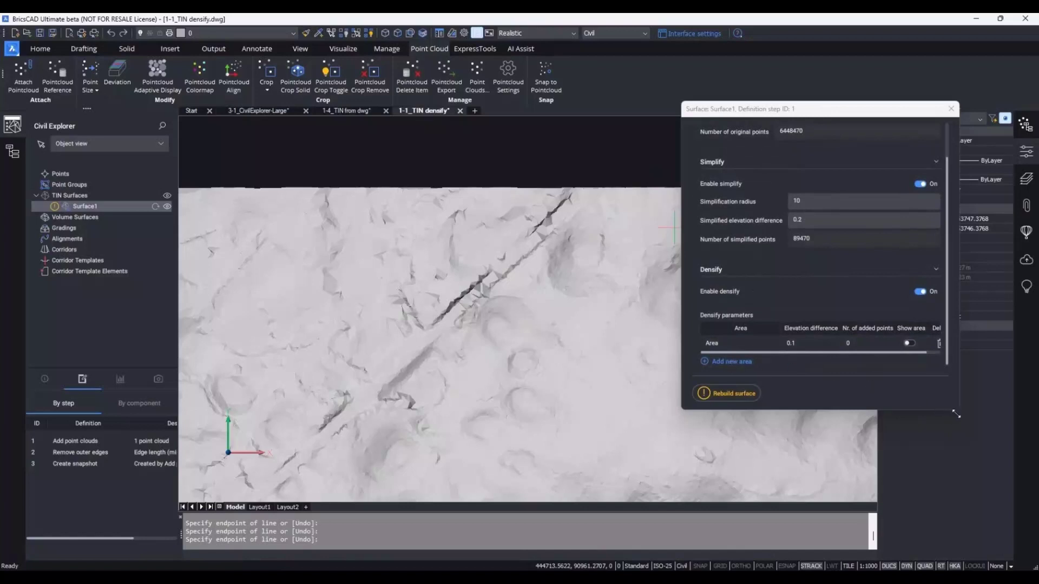
drag(958, 409, 987, 435)
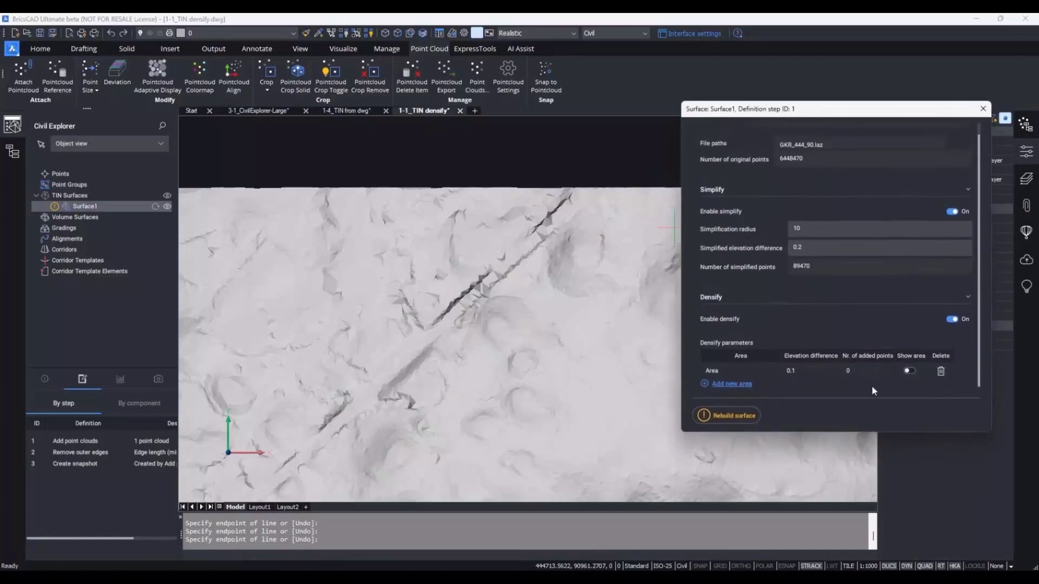
- Rebuild Surface1 so the road strip gets finer triangulation
click(738, 423)
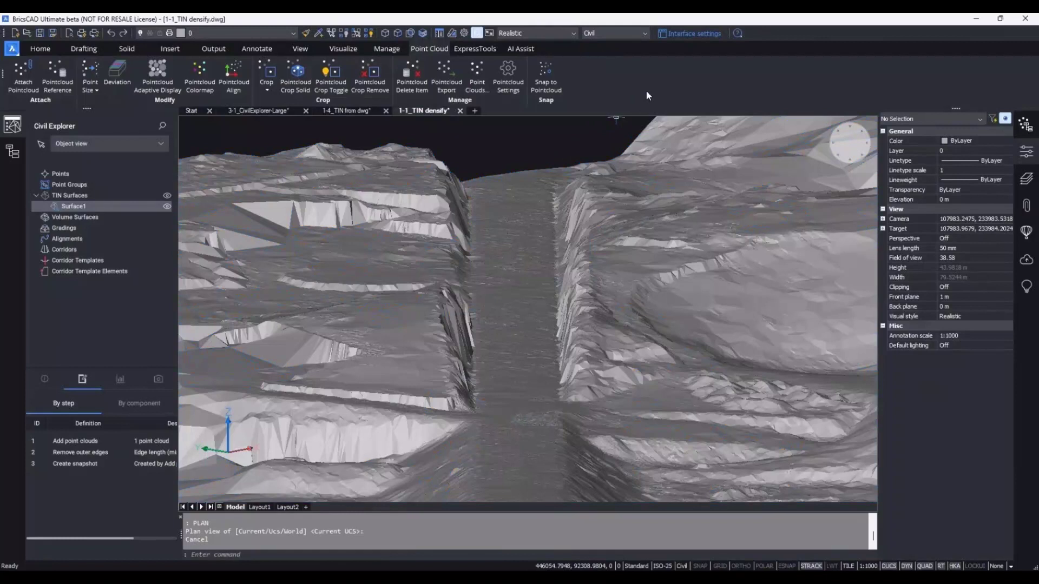
- Display Surface1's statistics: 181,074 points and 361,687 triangles
click(120, 379)
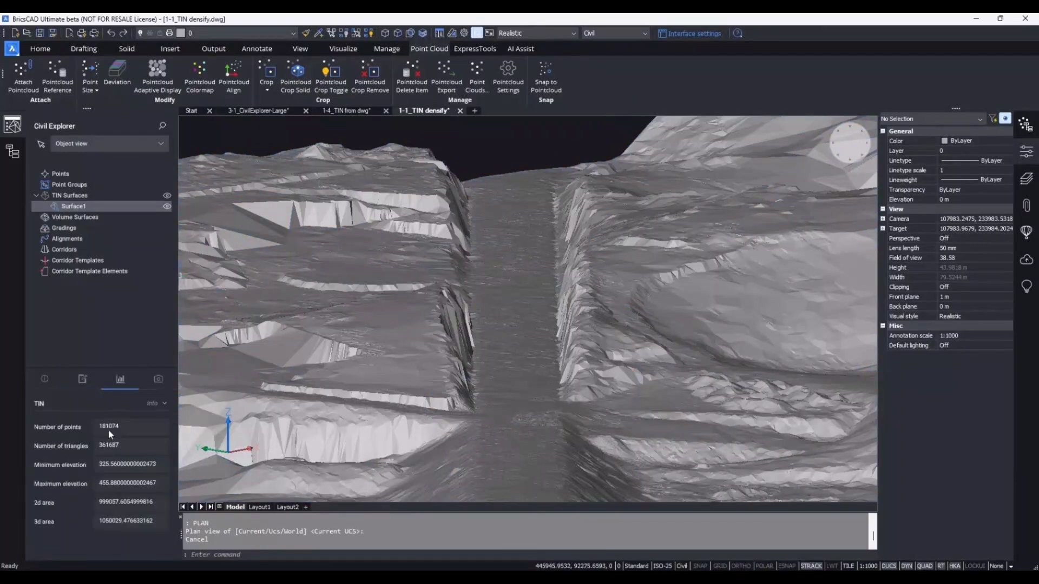